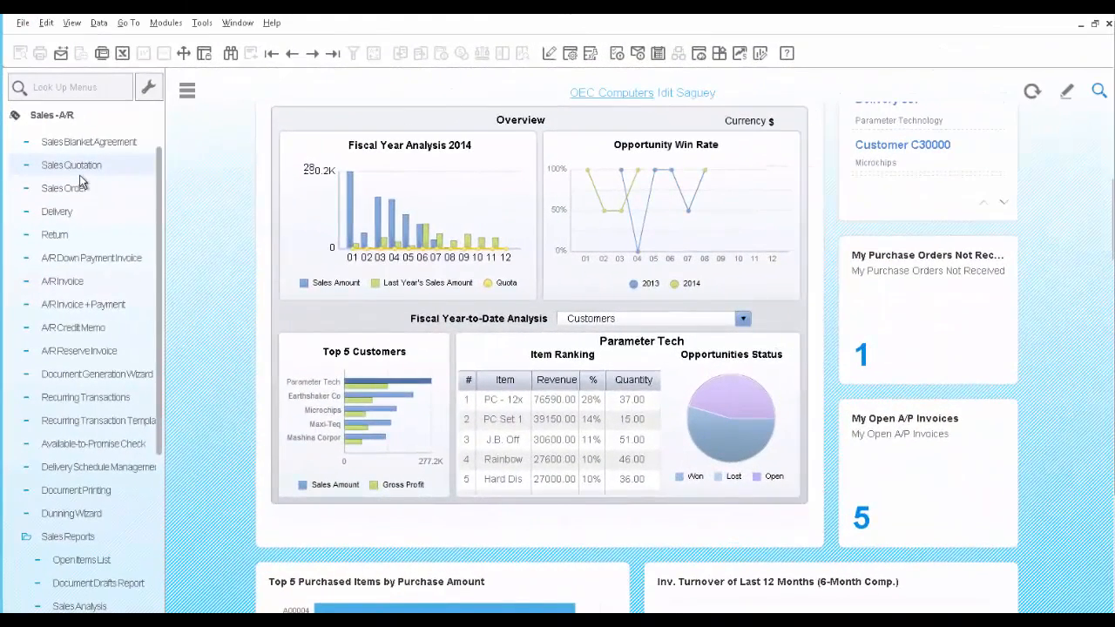
Start a new sales quotation and choose Earthshaker Corporation as the customer
click(79, 174)
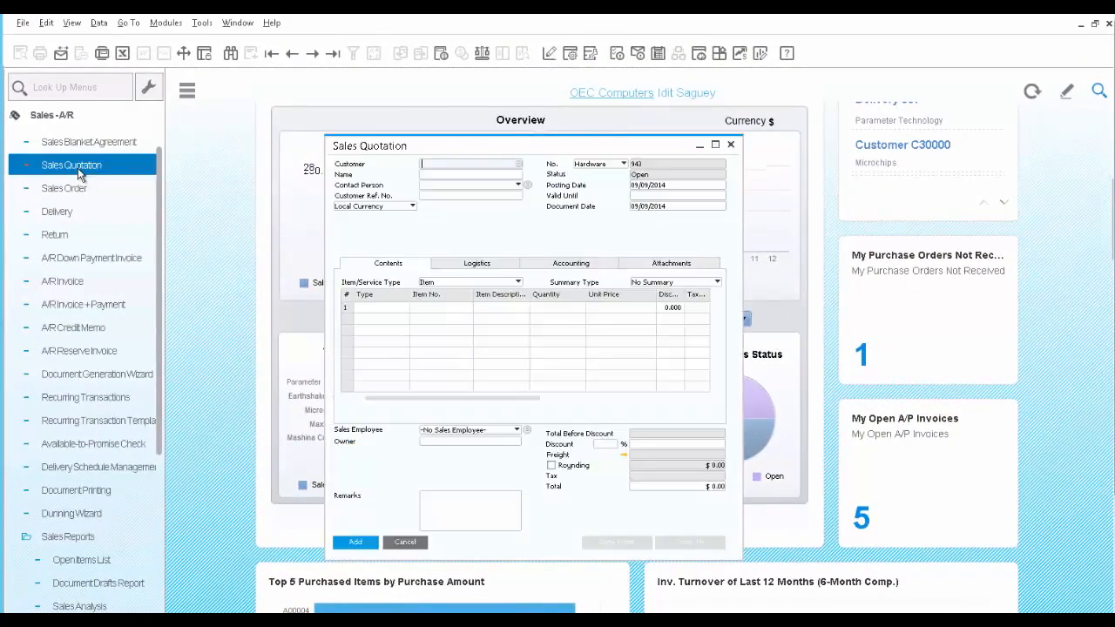
click(519, 165)
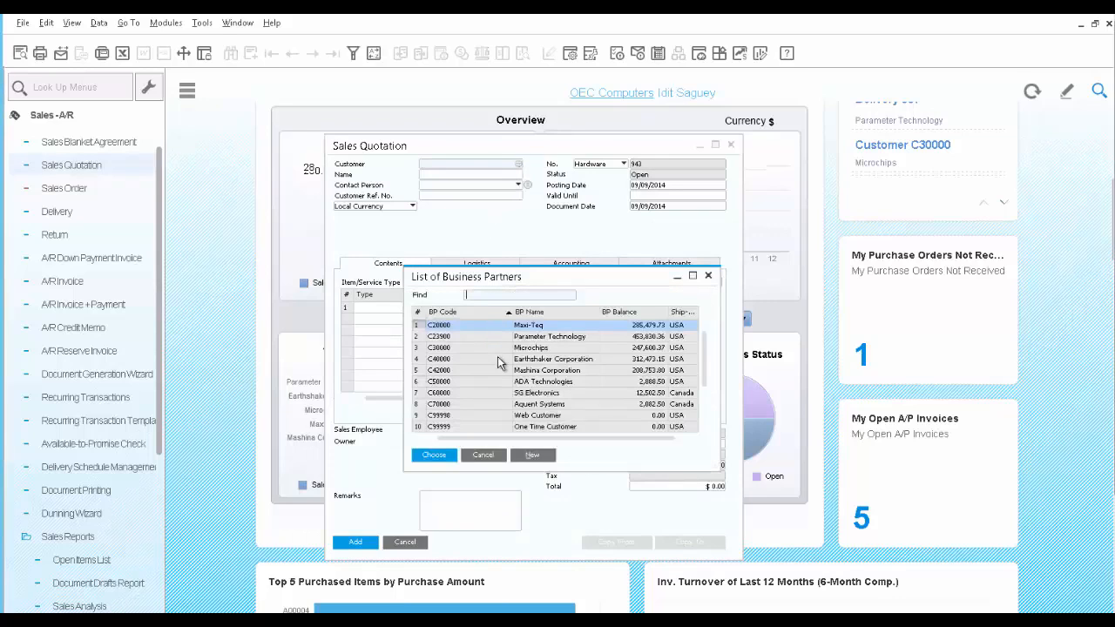
click(498, 359)
click(434, 456)
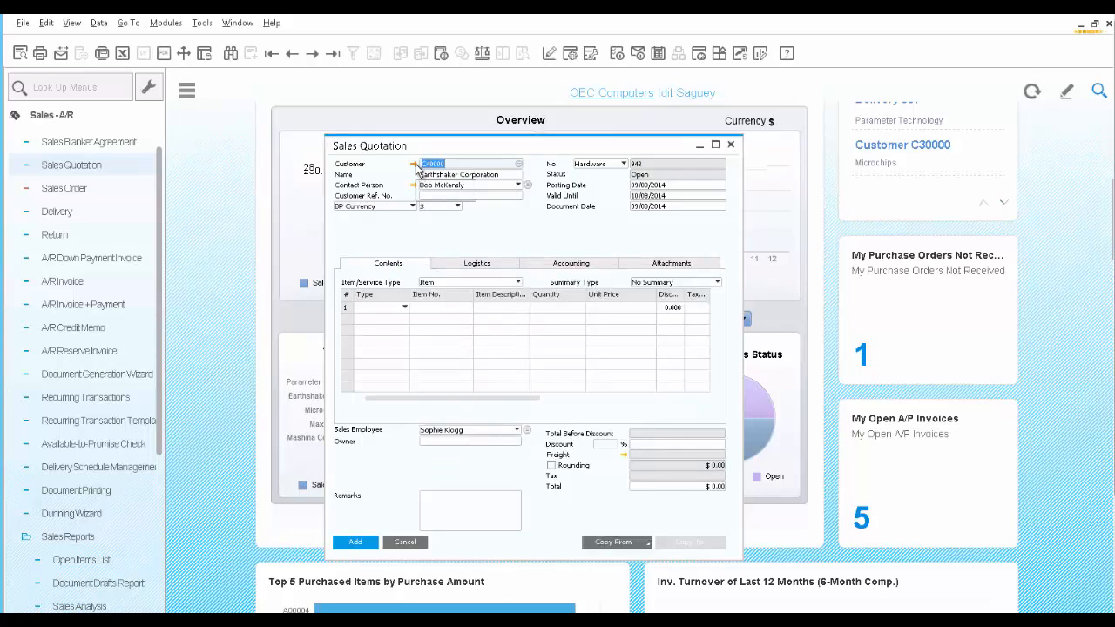
Open the quotation customer's master data and review its contact persons, addresses and payment terms
click(415, 165)
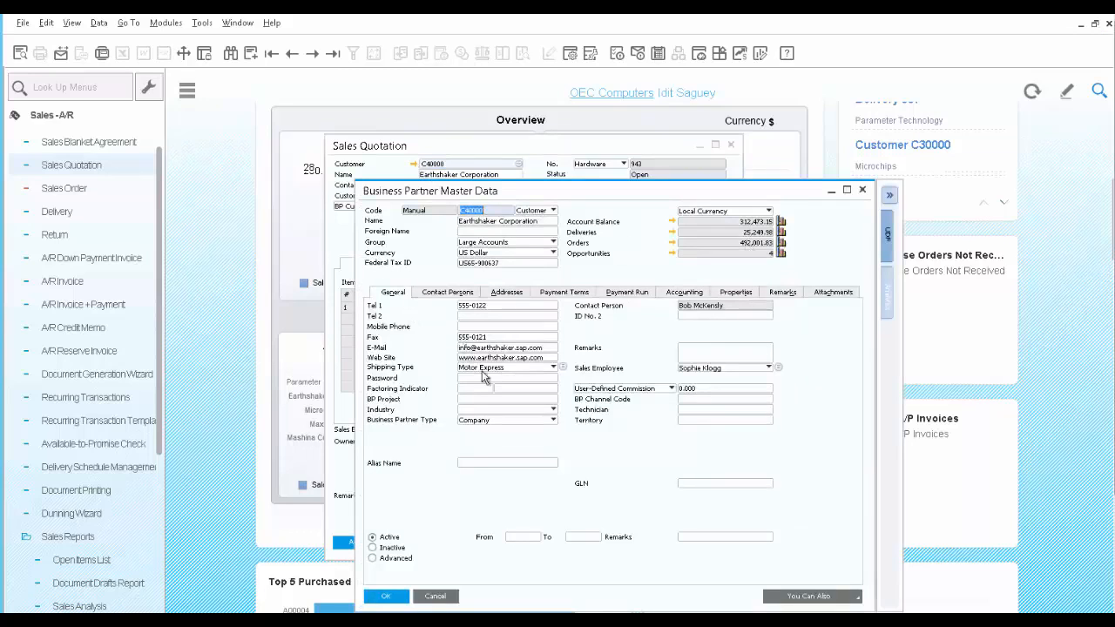
click(456, 294)
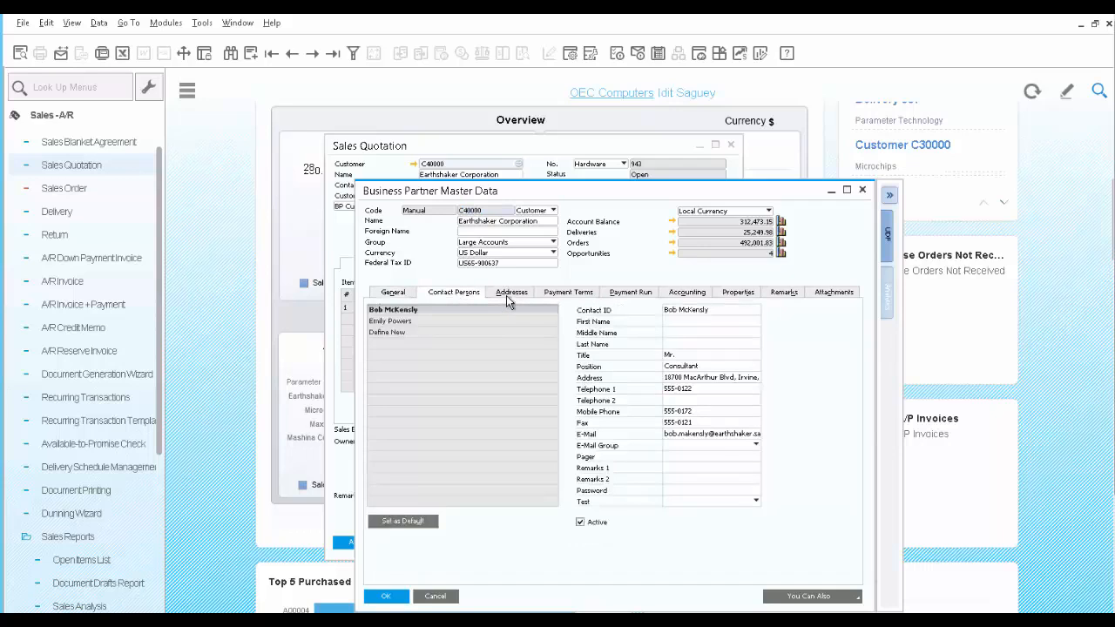
click(512, 293)
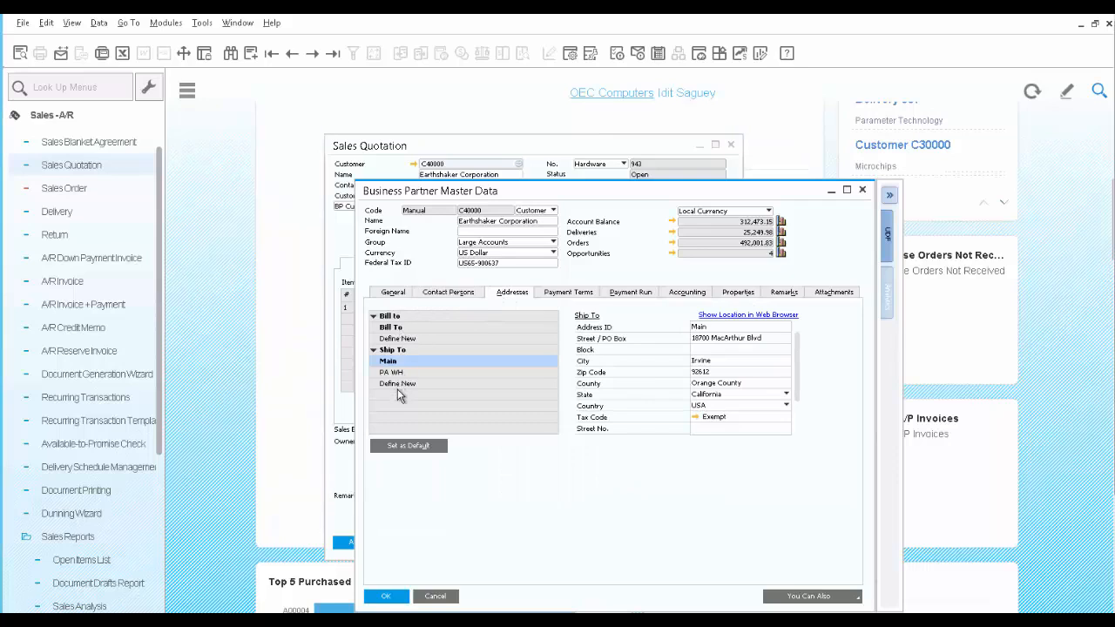
click(568, 293)
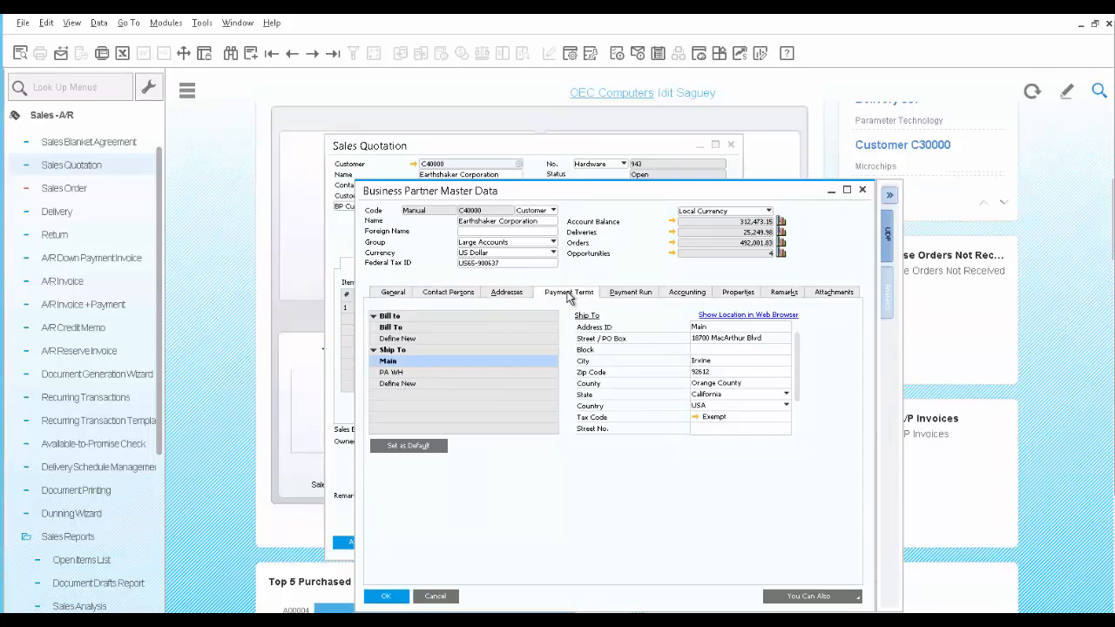
Review the customer's Top 5 Items, BPBalances and Sales Amounts analytics, and close the master data
click(888, 298)
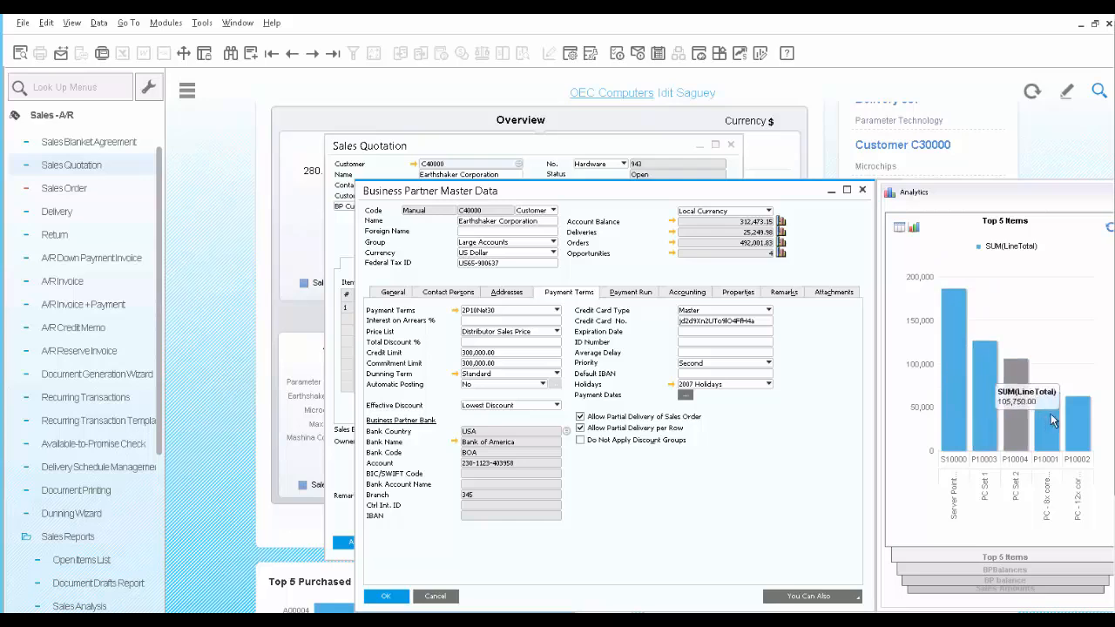
click(1000, 573)
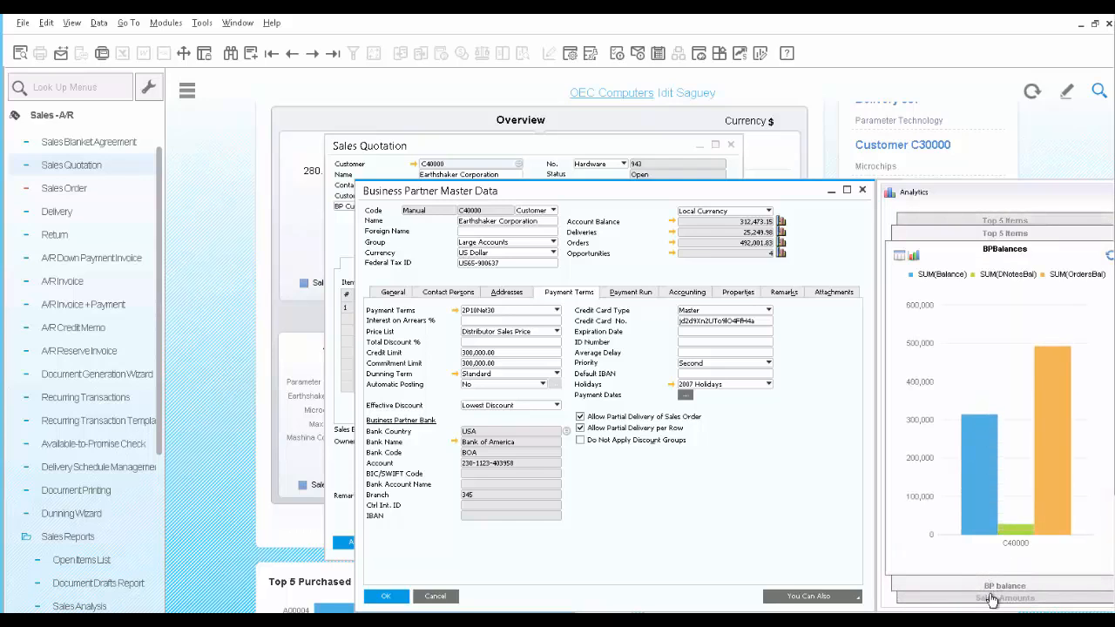
click(992, 602)
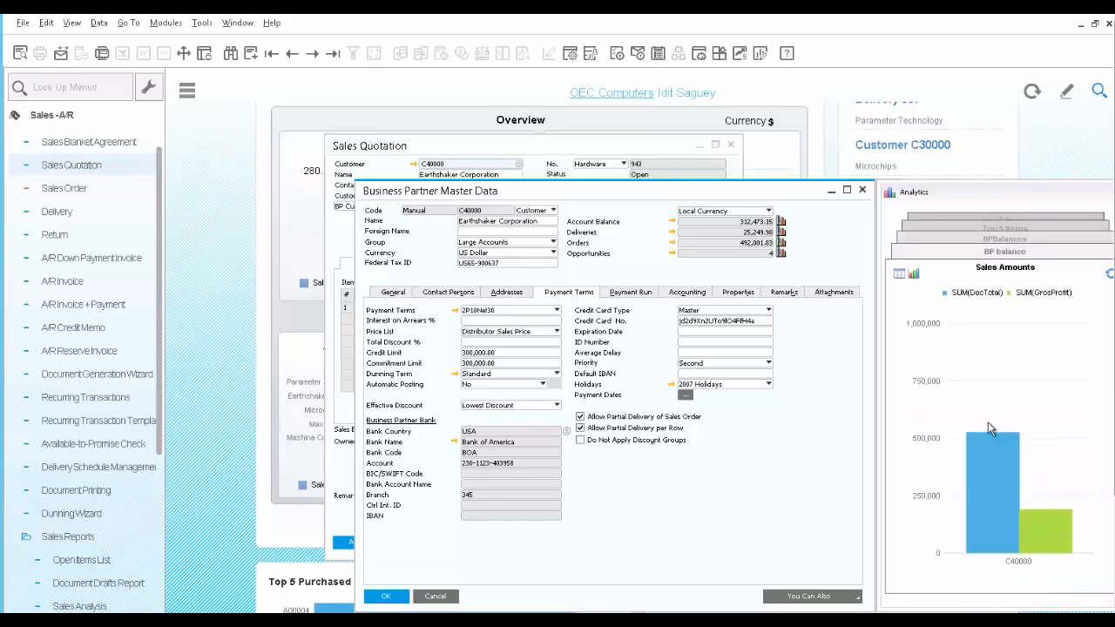
mouse_move(990, 458)
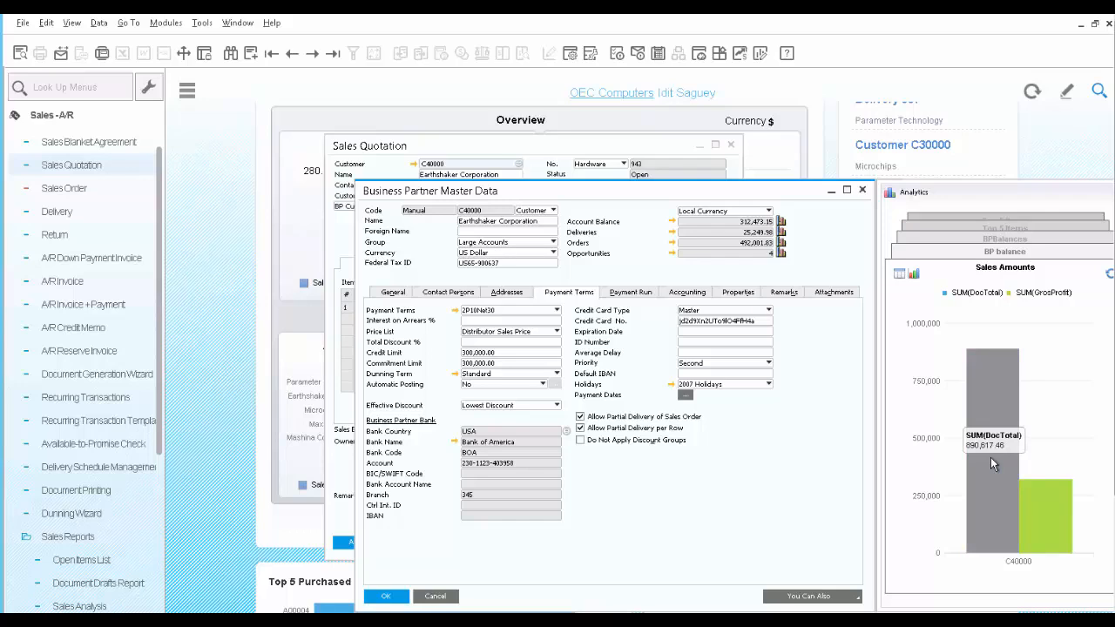
click(862, 191)
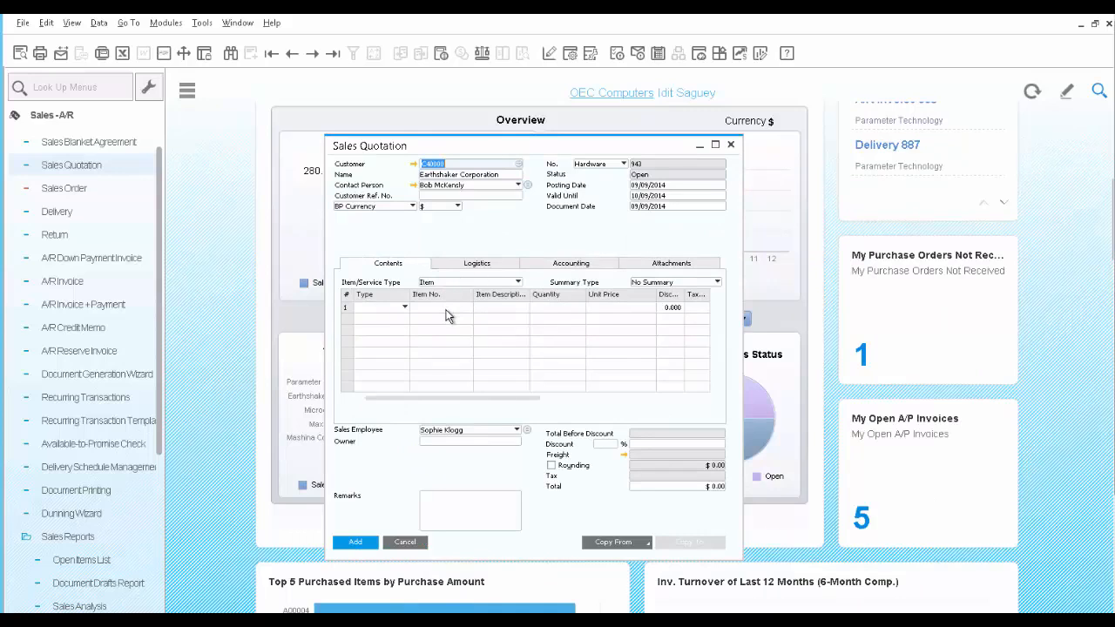
Add item S10000, Server Point 10000 Premium, to the first line of the quotation
click(446, 316)
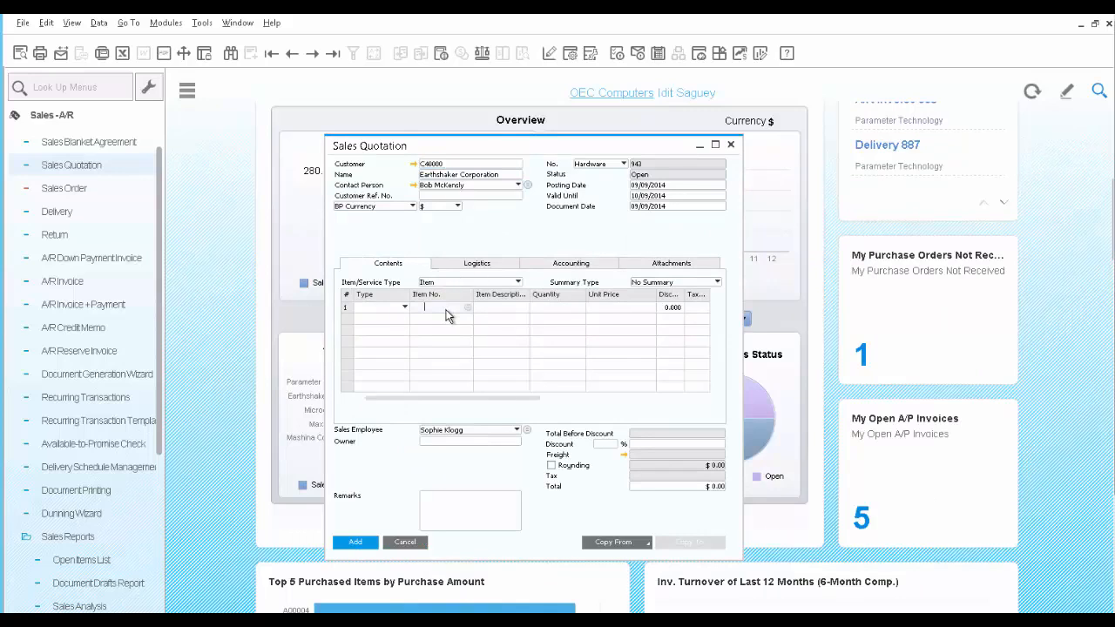
text(S1)
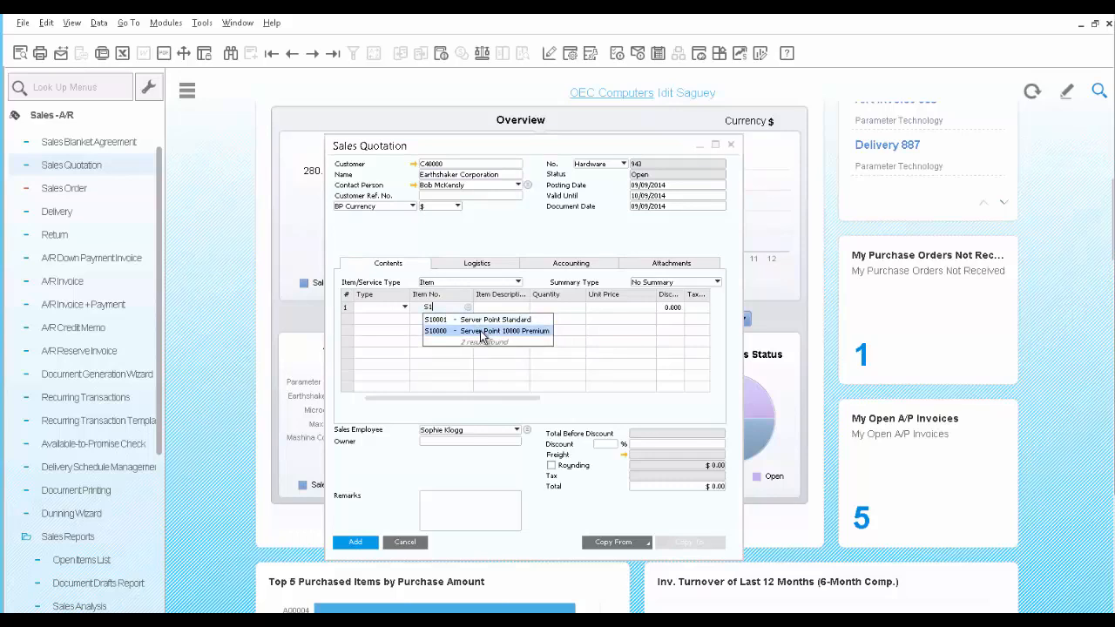
click(483, 336)
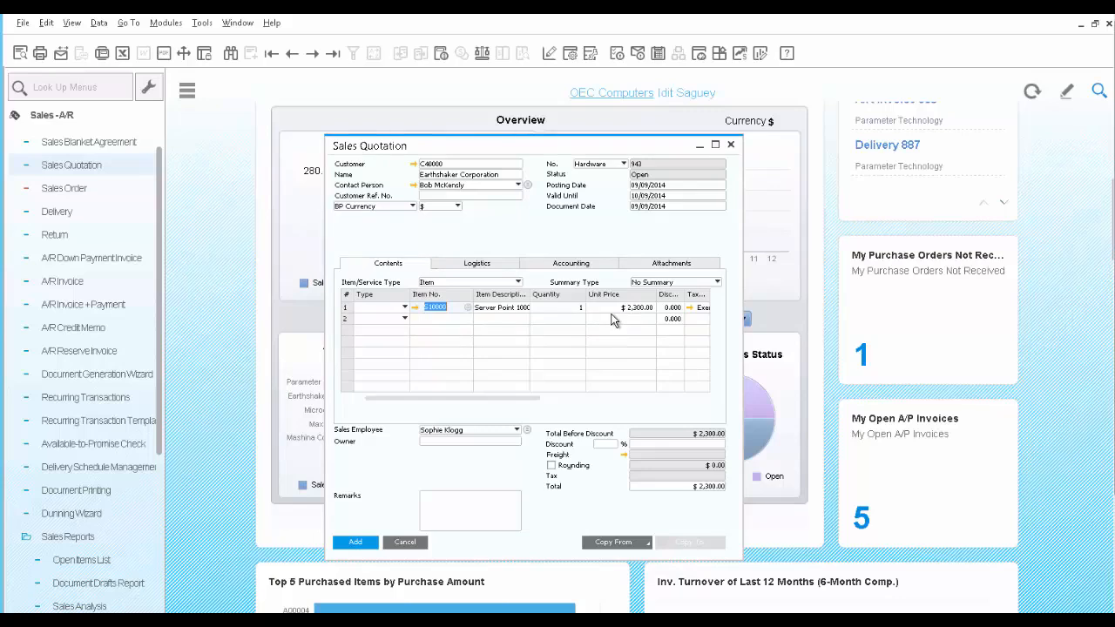
Make the second quotation line an Alternative row with item S10001, Server Point Standard
click(403, 320)
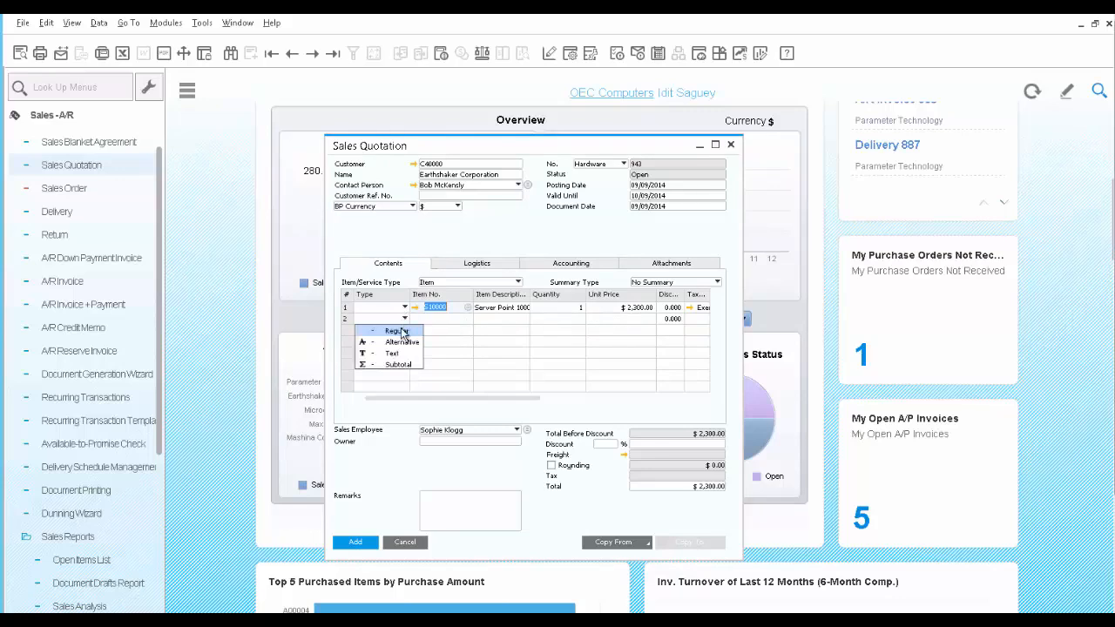
click(402, 343)
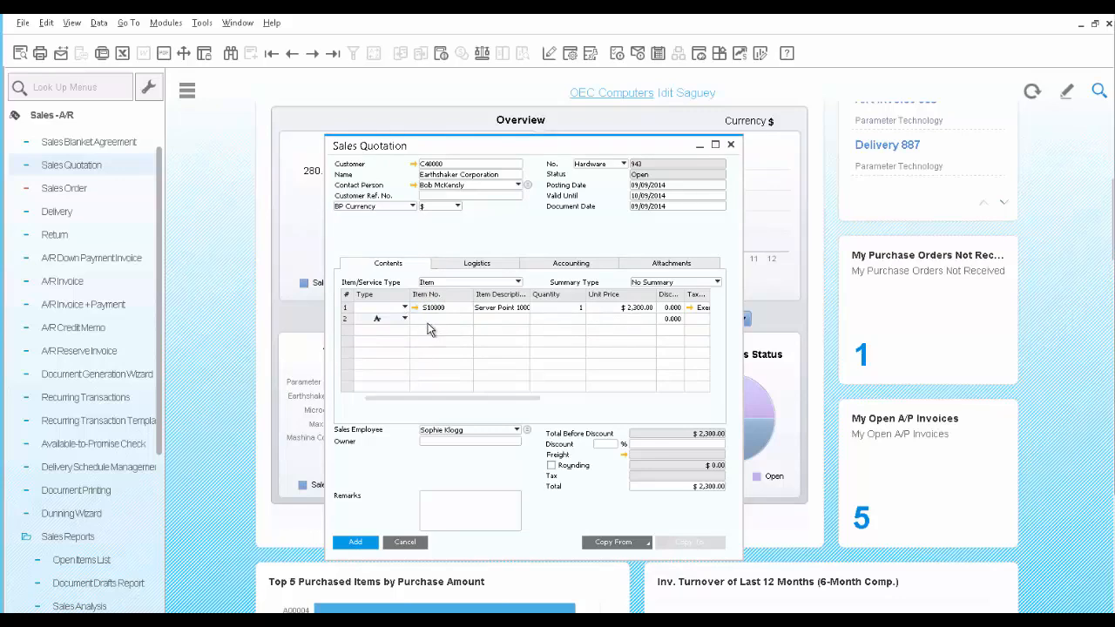
click(430, 320)
text(S1)
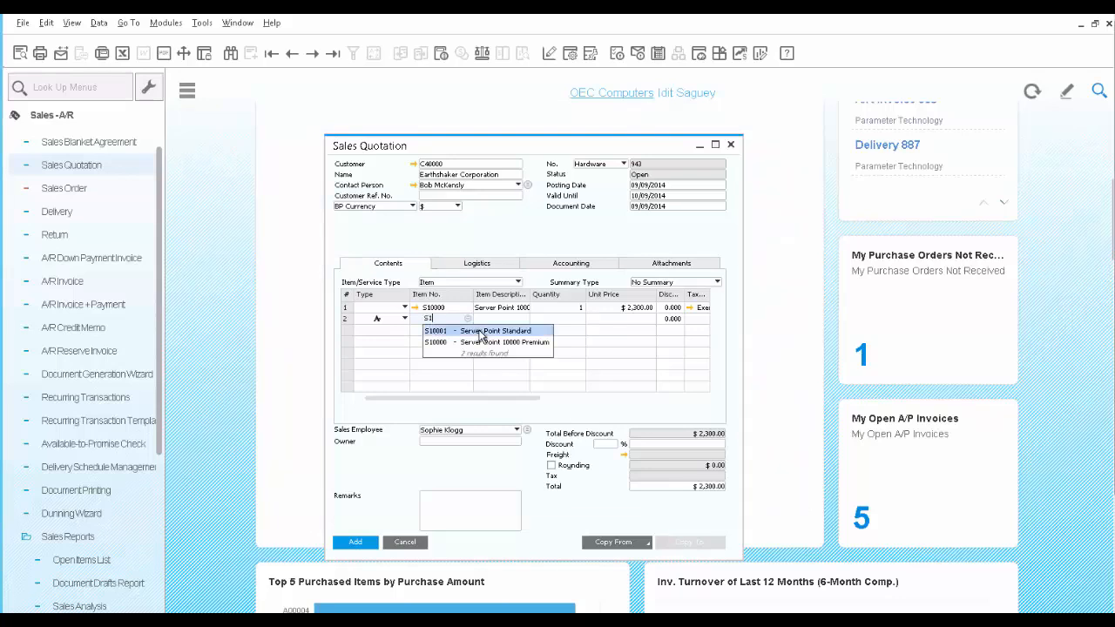
click(480, 336)
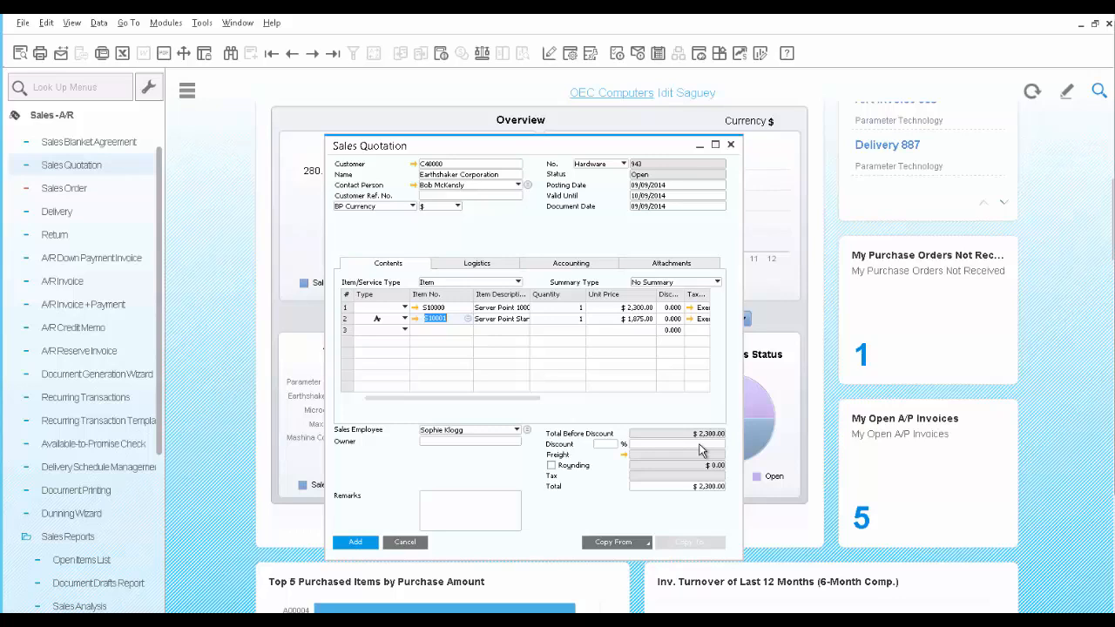
Set the document discount of the quotation to 5%
click(607, 445)
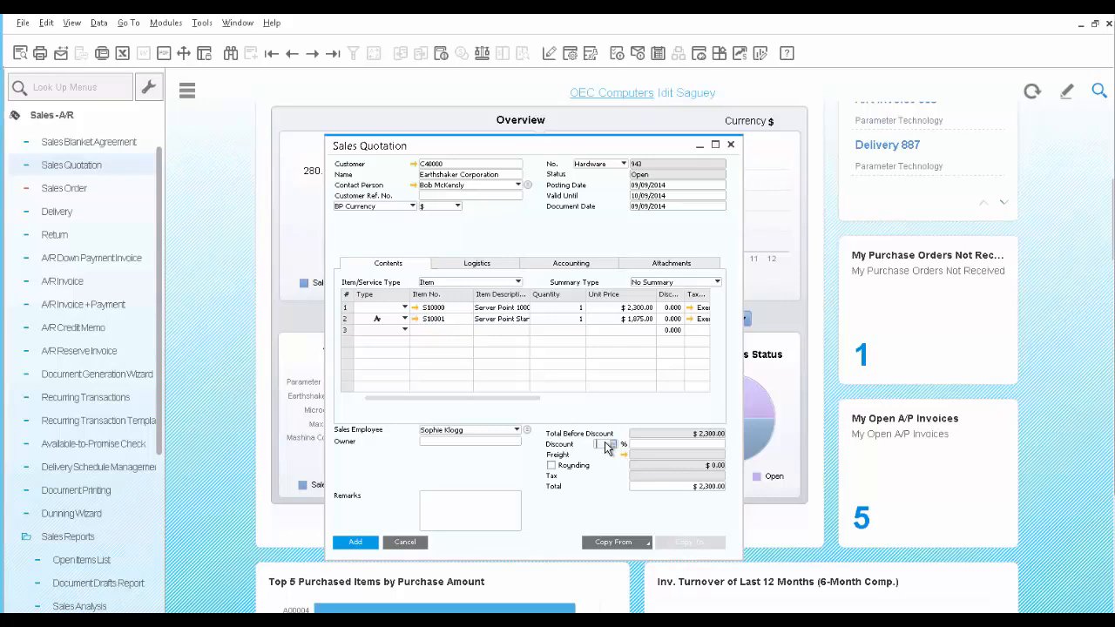
text(5)
key(Tab)
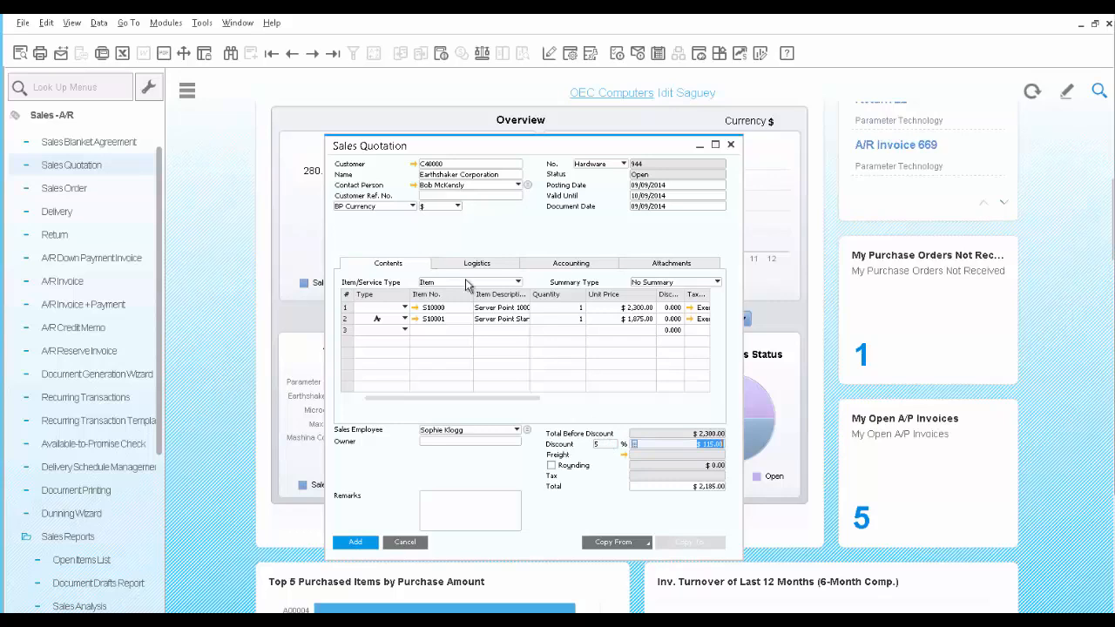
Preview the printed sales quotation, close the preview, and add the quotation
click(21, 58)
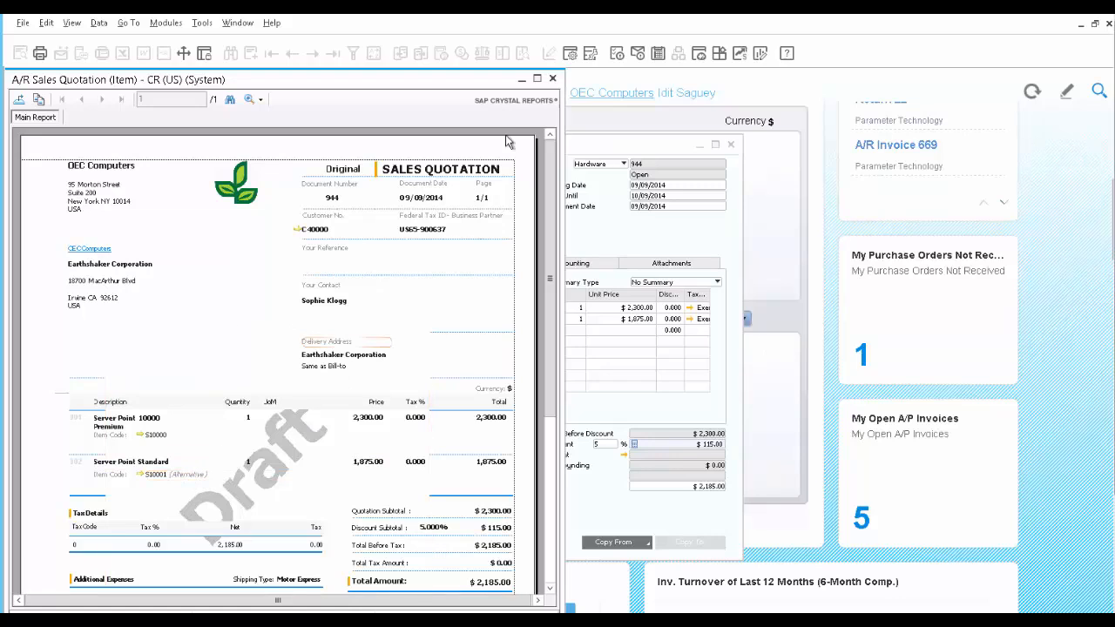
click(553, 81)
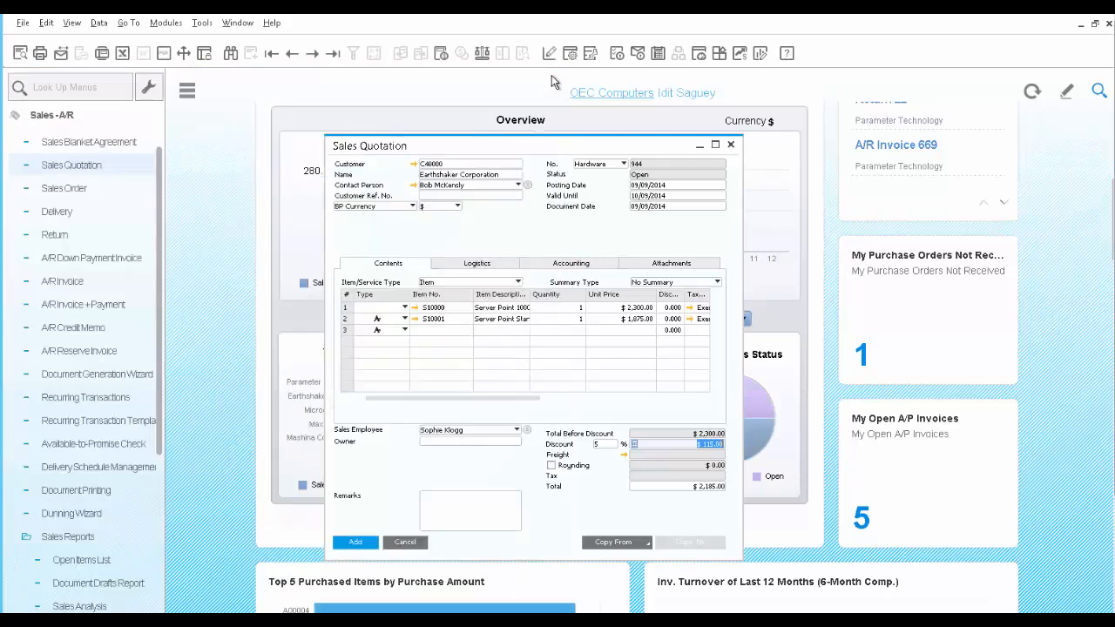
click(355, 543)
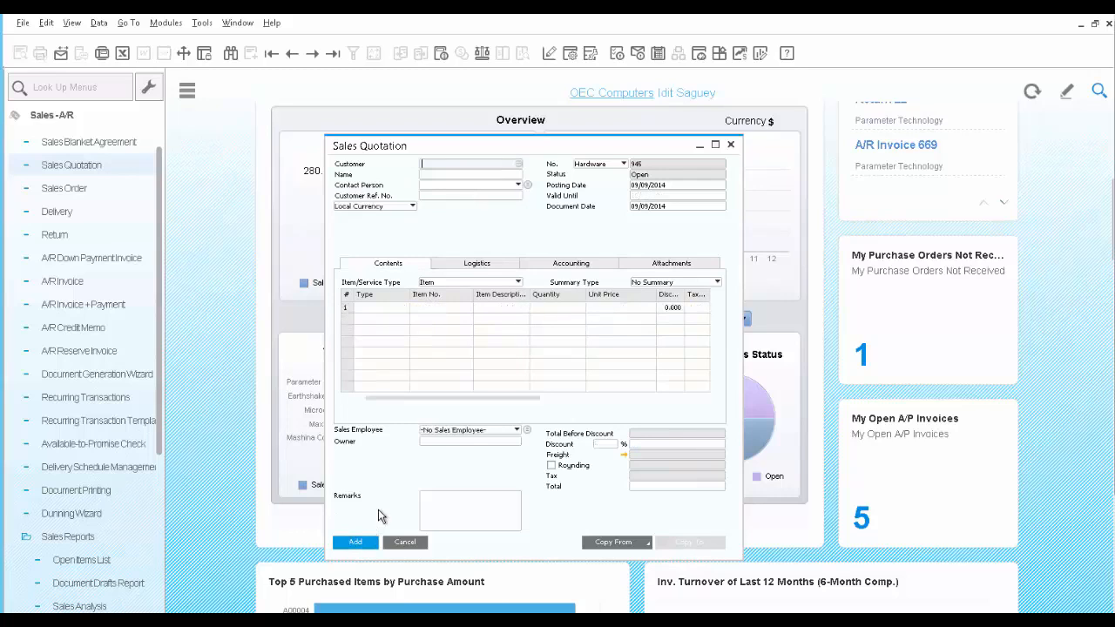
Reopen the last added quotation and start an e-mail to its contact person with an edited report attached
click(335, 54)
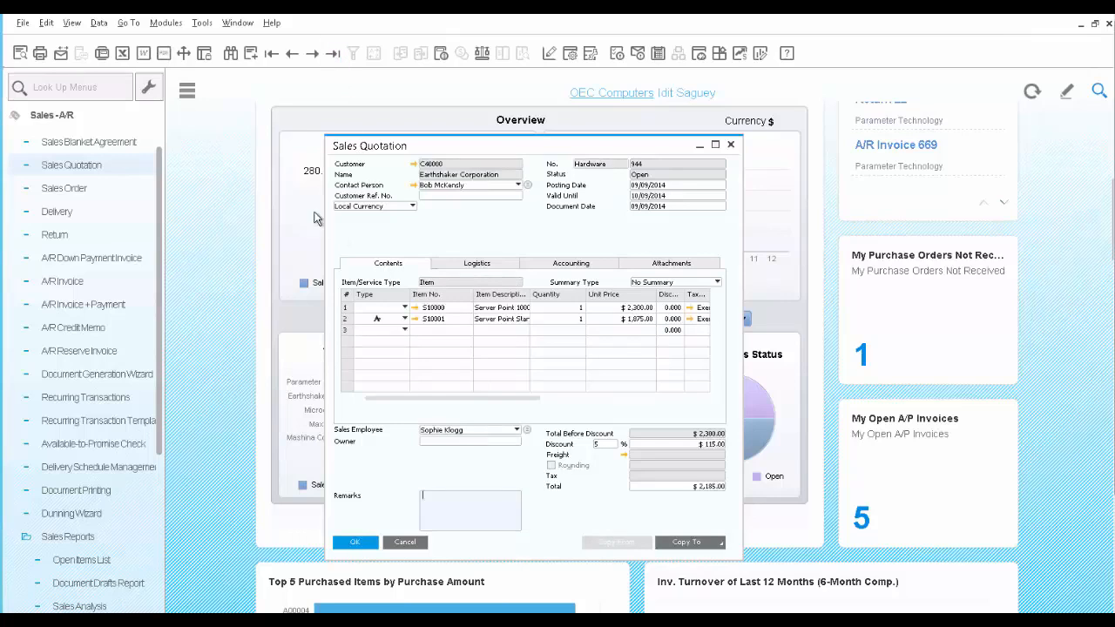
click(61, 54)
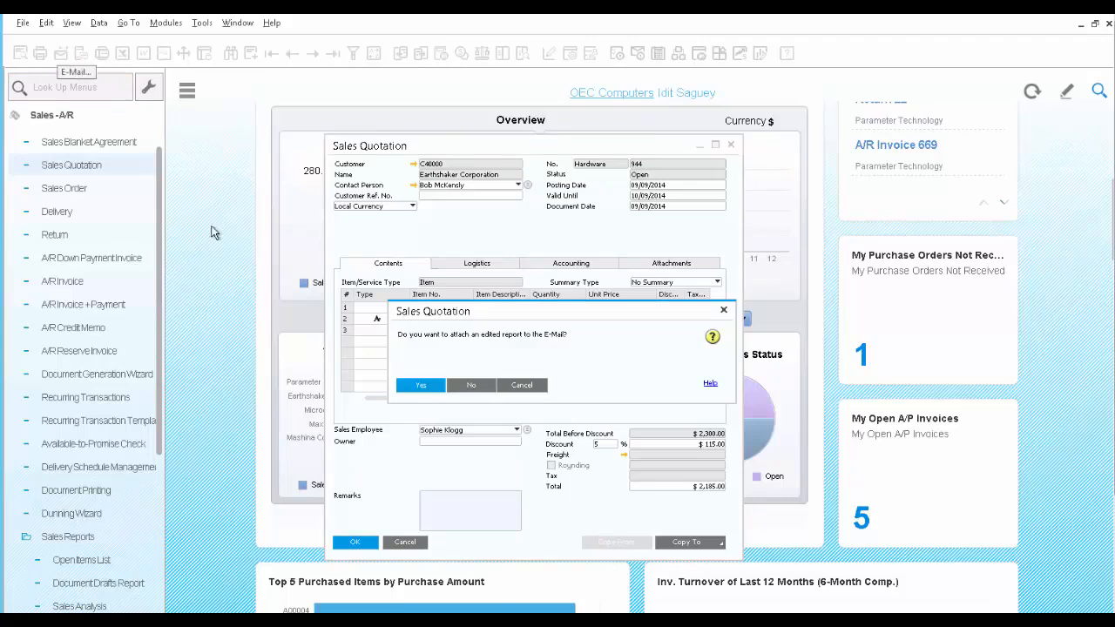
click(415, 386)
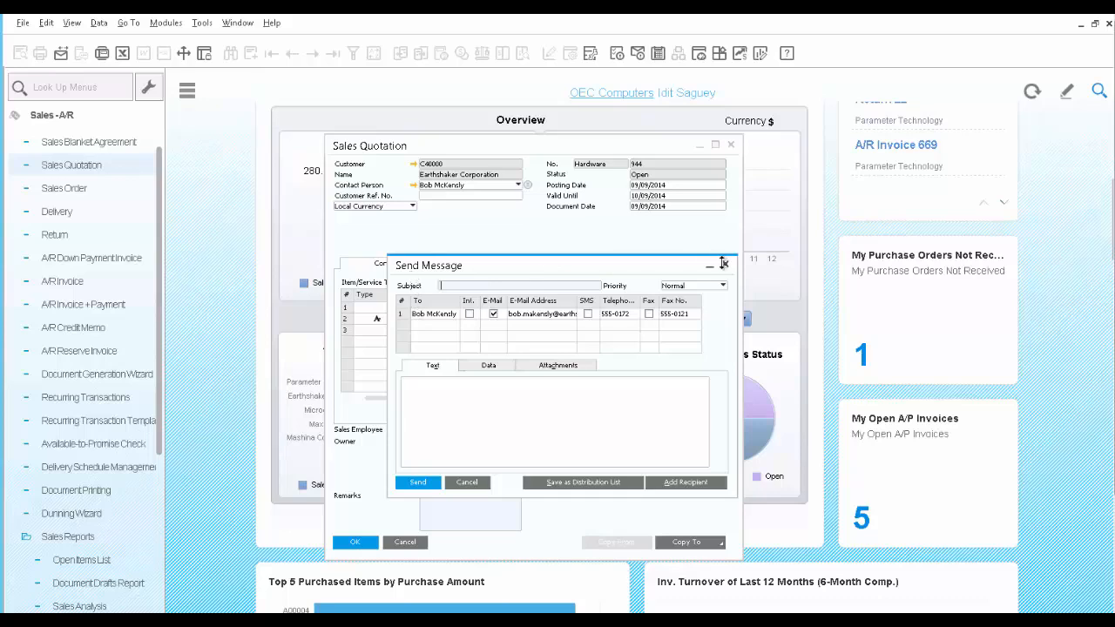
click(402, 316)
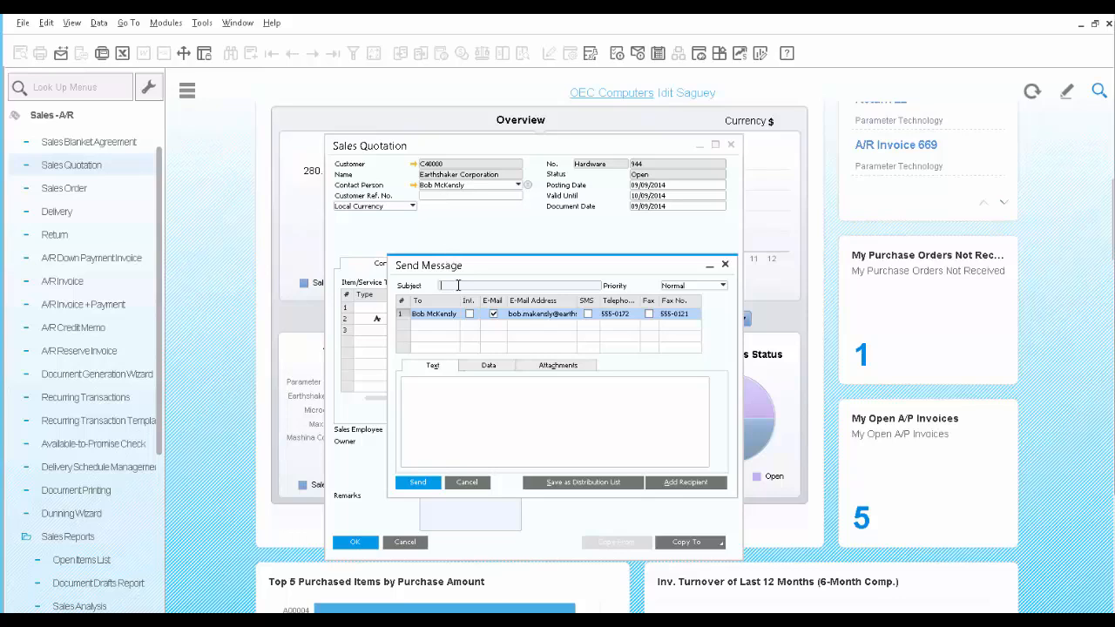
Enter the subject "Quotaion for servers" and the message text "Attach please find quotation for 2 servers per your request"
text(Quotation for servers)
click(477, 406)
text(At)
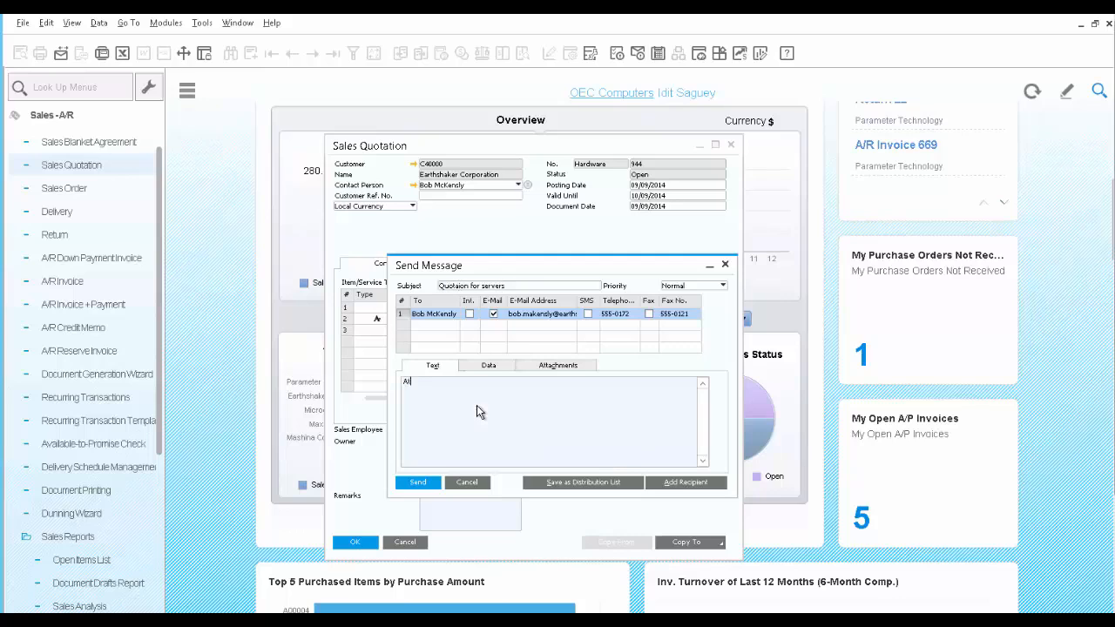
text(tach please find quotation for 2 servers per your request)
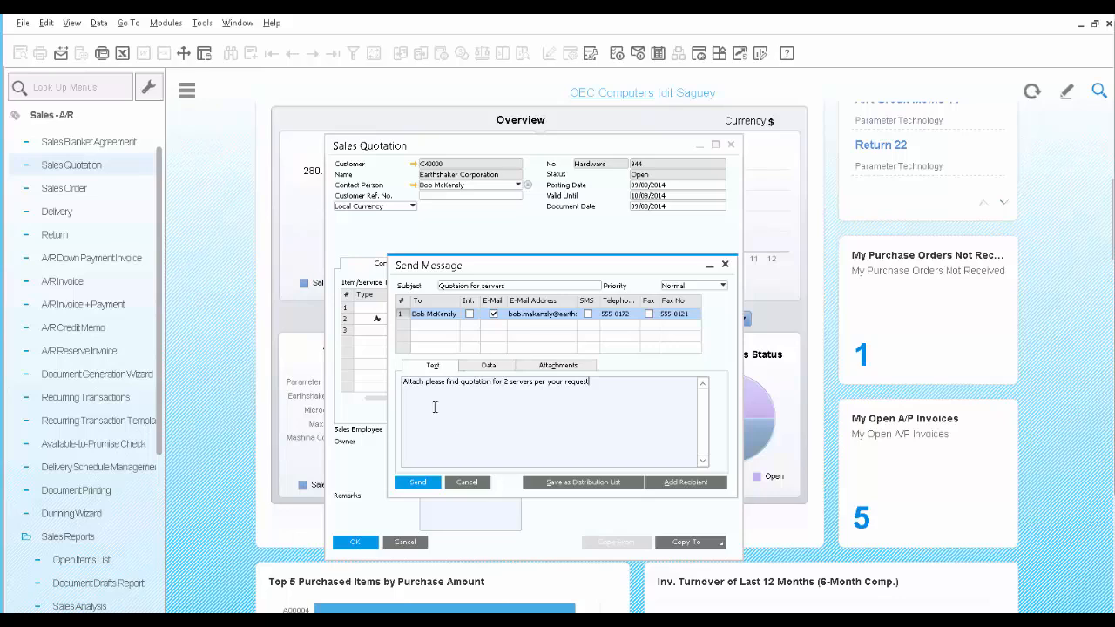
Check the message's linked quotation data and attachment, send it, and close the message window
click(488, 365)
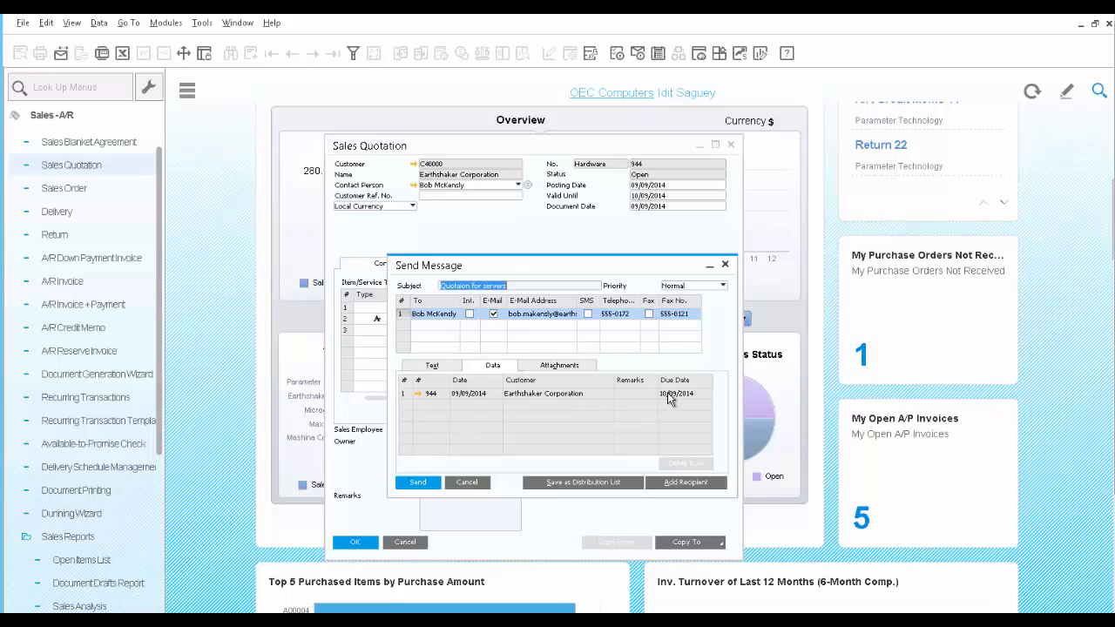
click(562, 366)
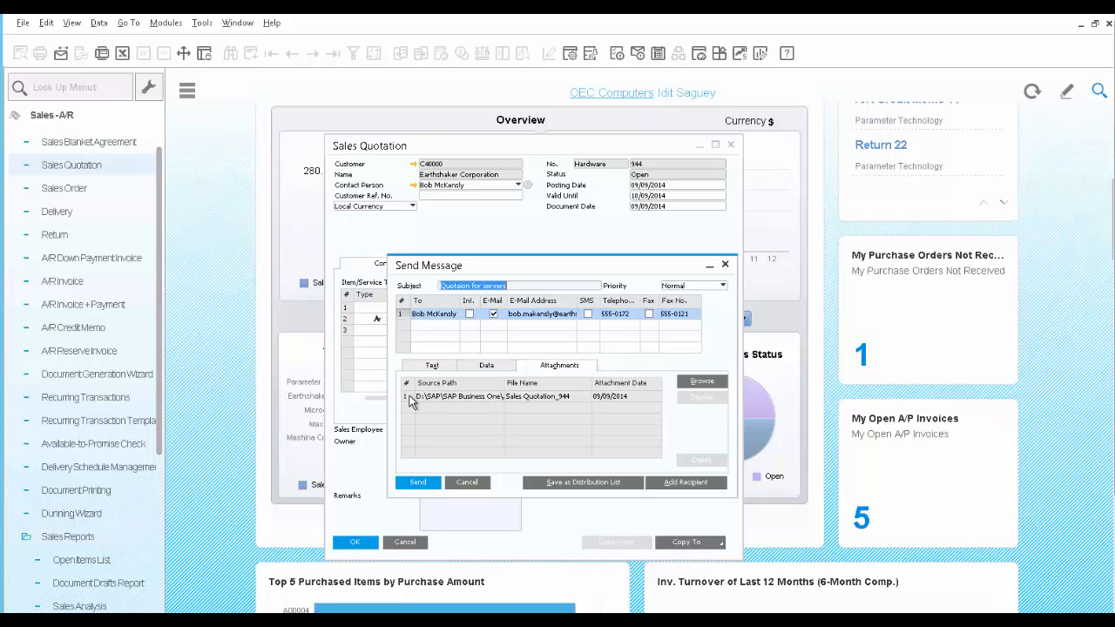
click(418, 484)
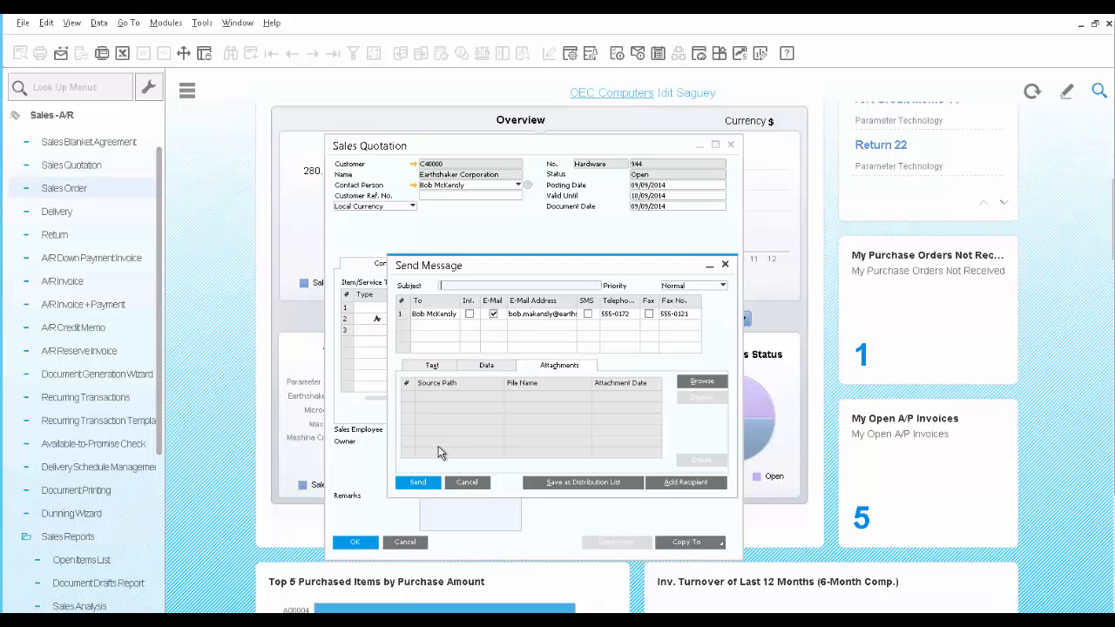
click(470, 481)
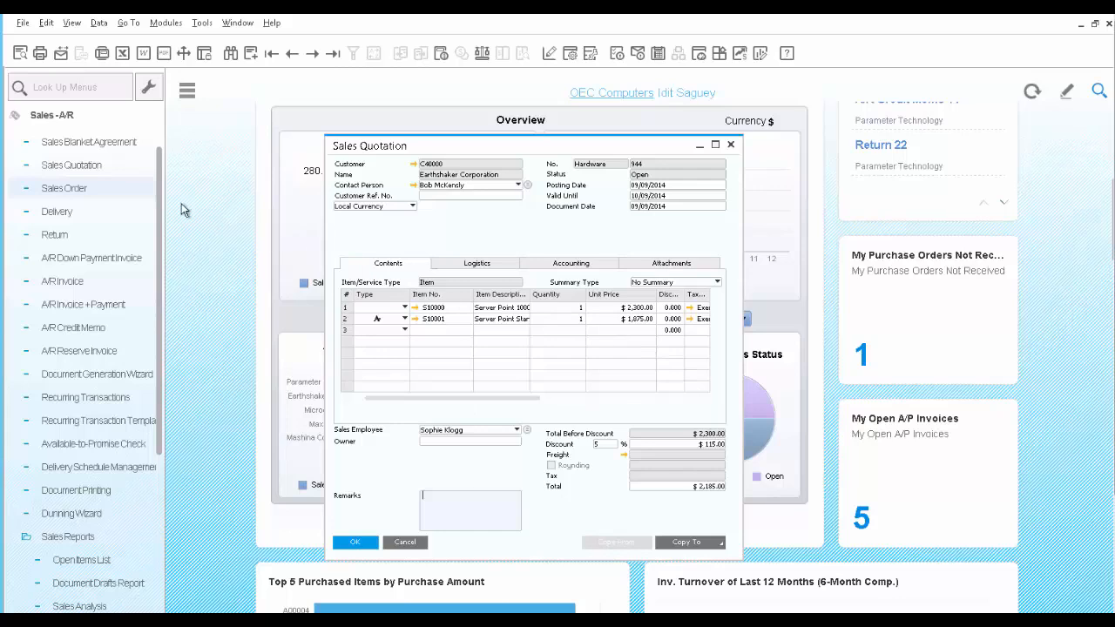
Start a new sales order for the customer Earthshaker Corporation
click(55, 190)
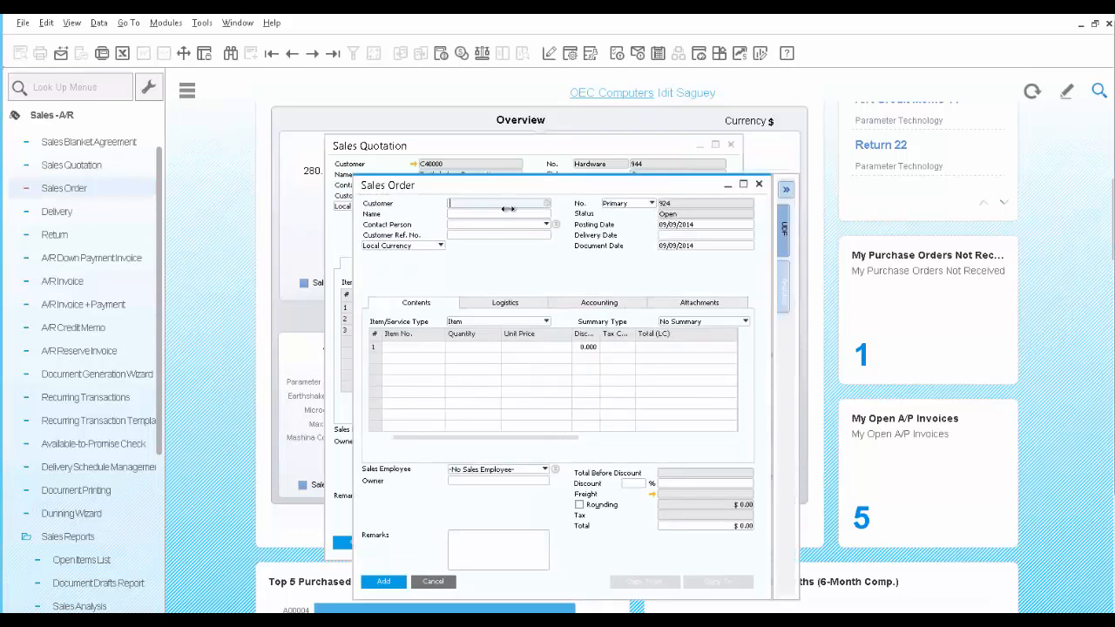
click(547, 203)
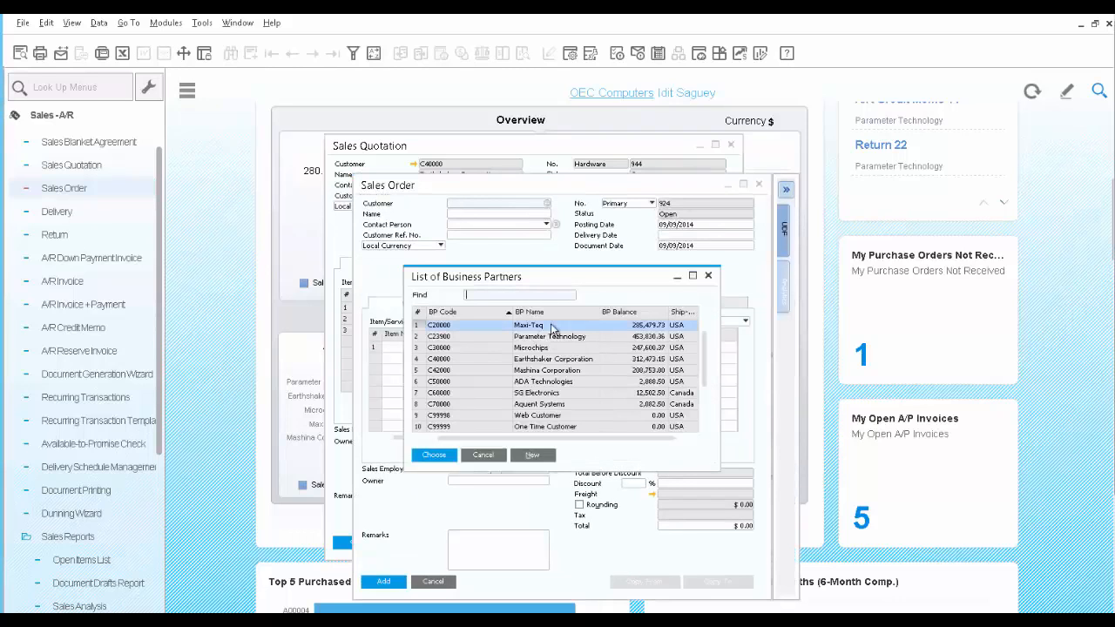
click(548, 362)
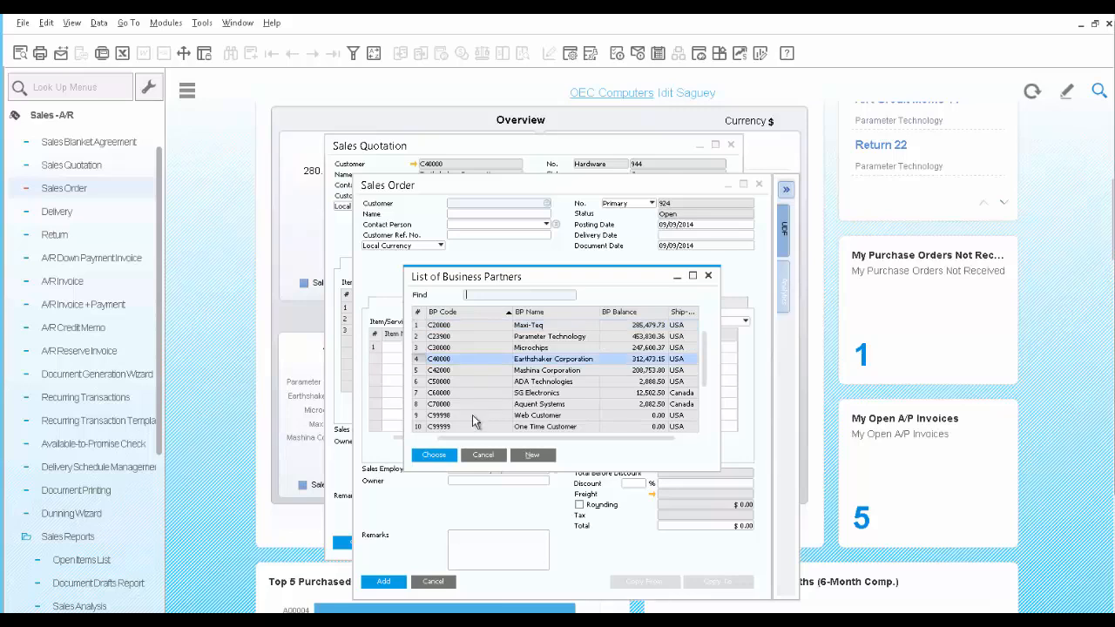
click(443, 460)
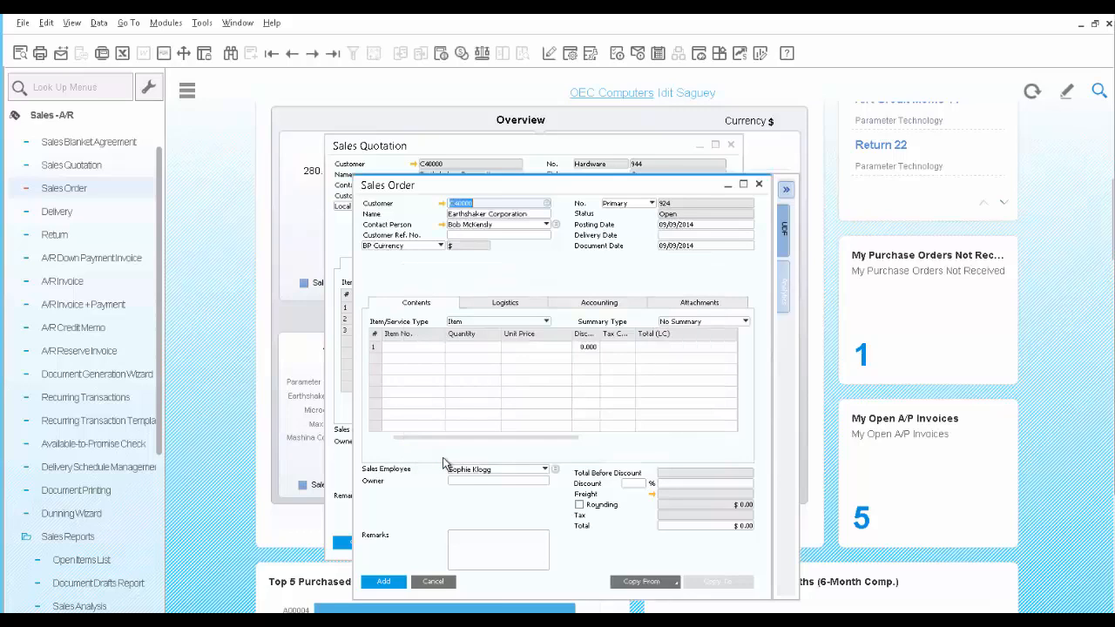
Copy the latest Earthshaker sales quotation into the order, using the current exchange rate, drawing all data and including the alternative items
click(670, 582)
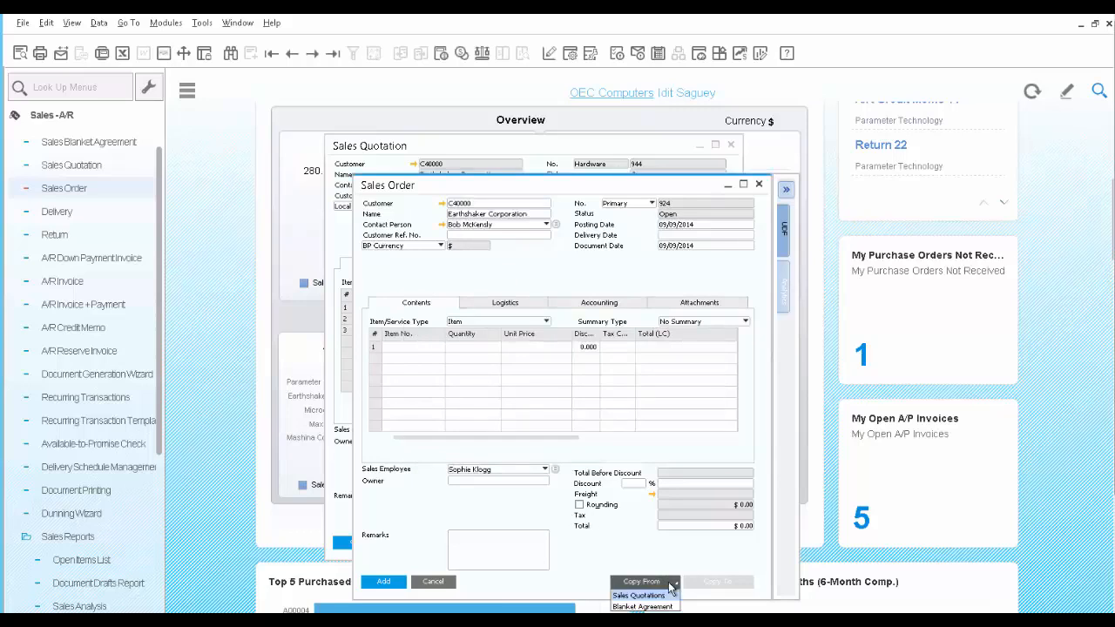
click(665, 595)
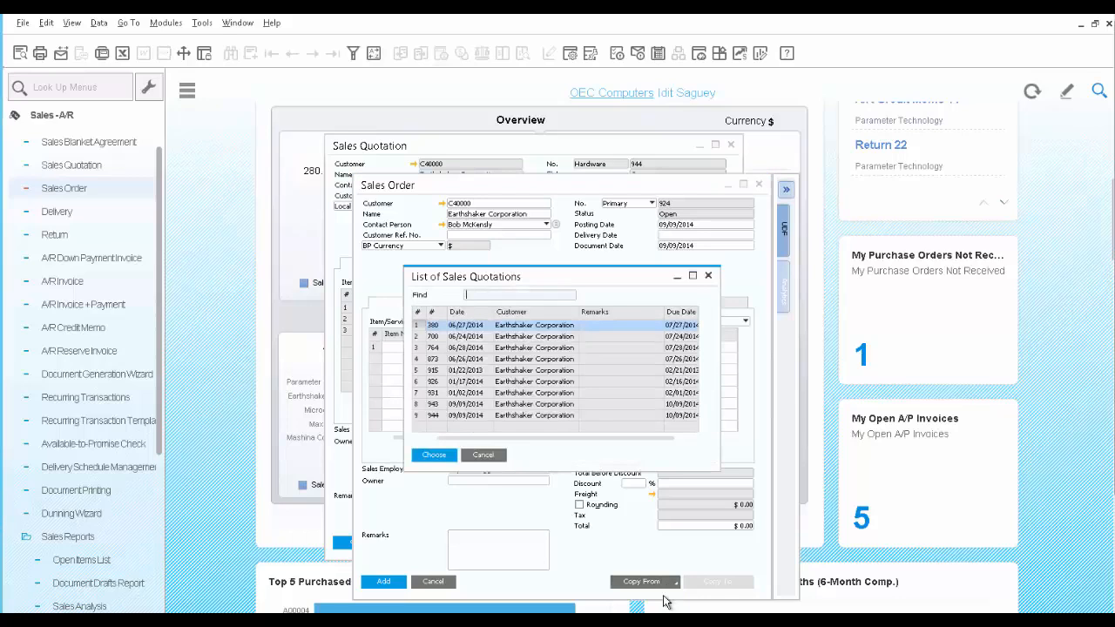
click(447, 417)
click(438, 459)
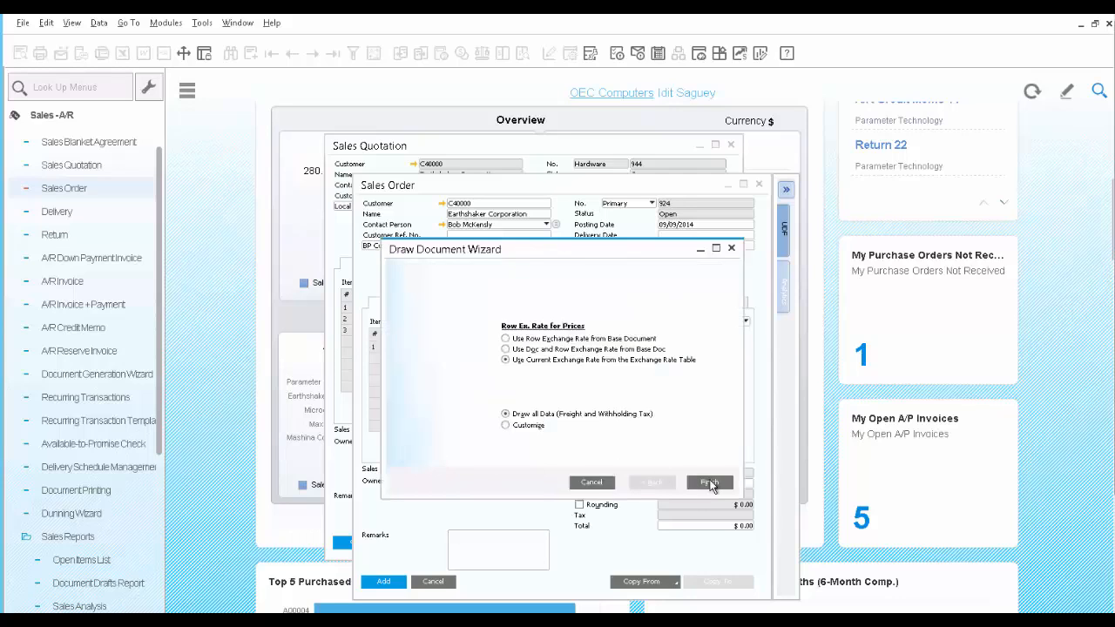
click(710, 484)
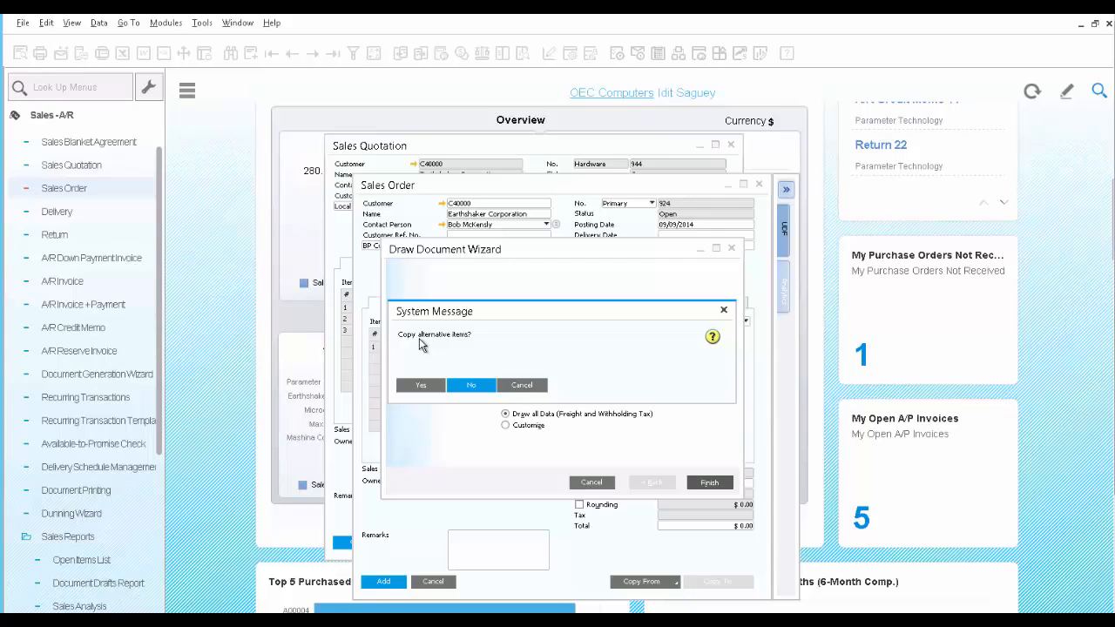
click(417, 388)
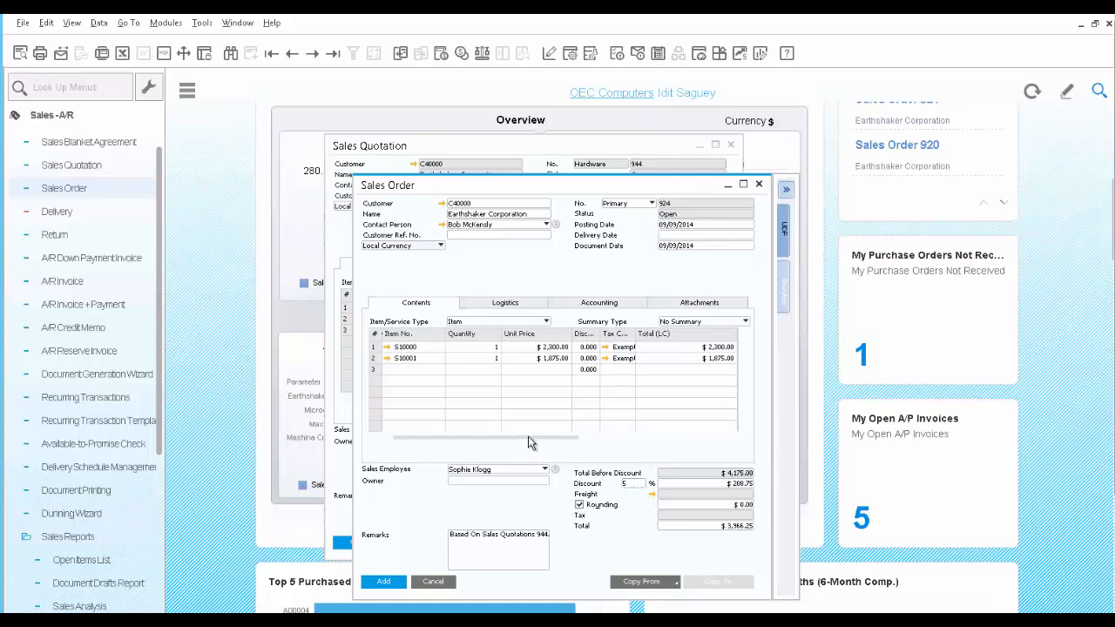
Set the ship-to name of the second order row to PA WH
drag(527, 436, 682, 438)
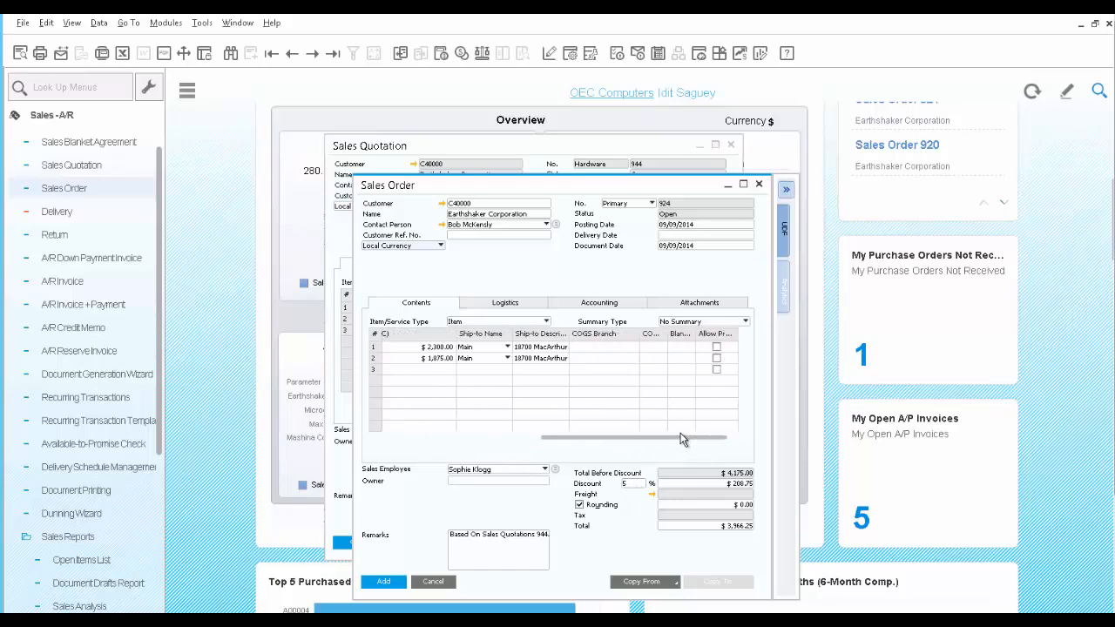
click(504, 358)
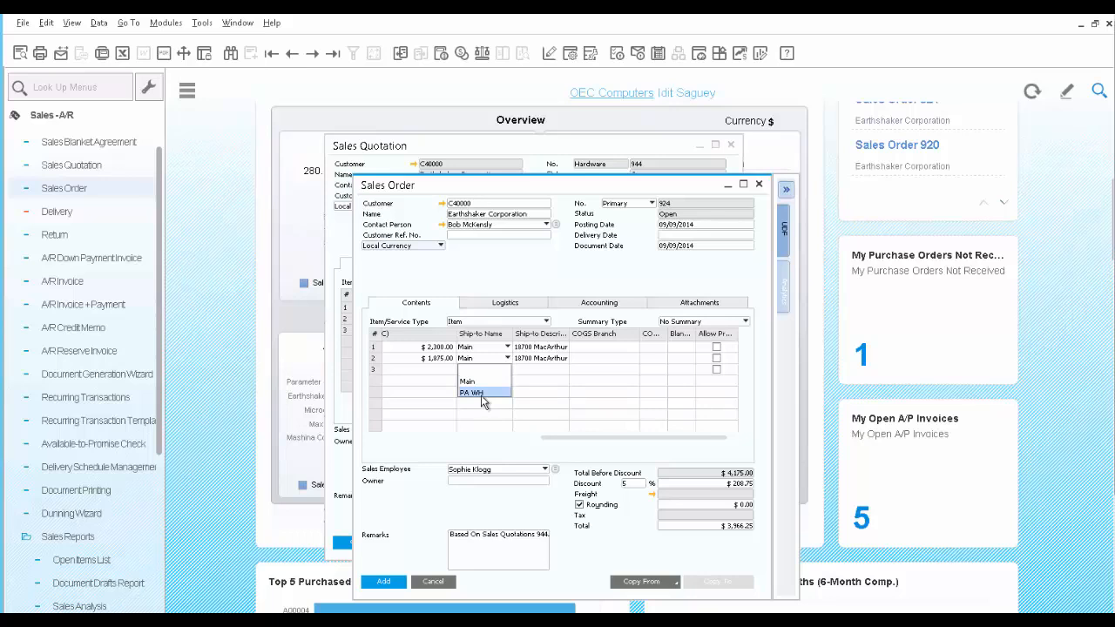
click(482, 393)
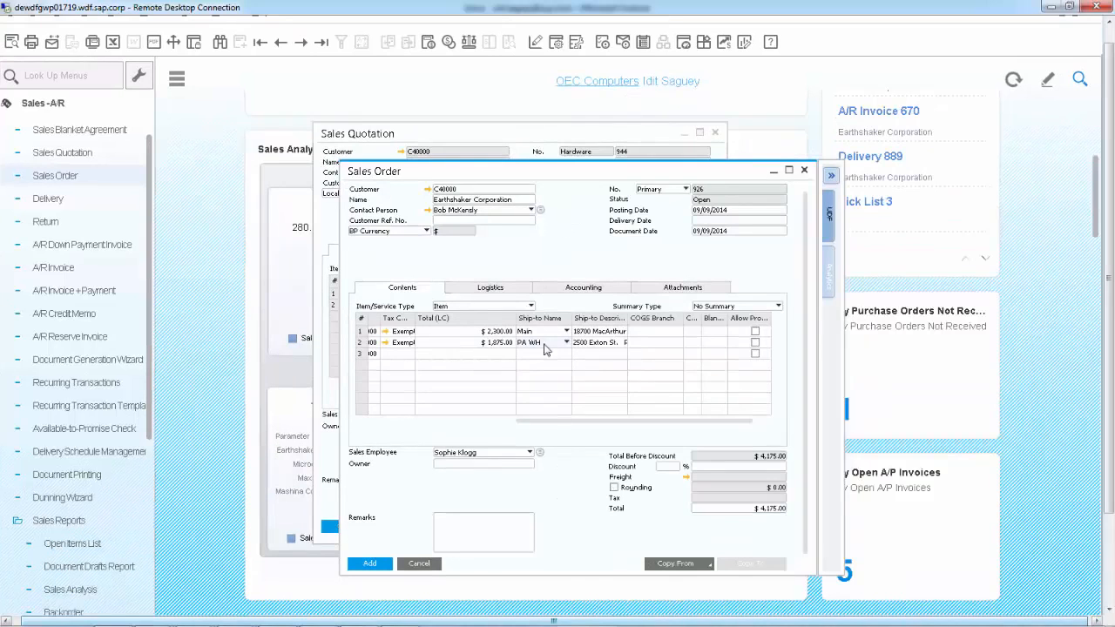
Set the order's delivery date to 09/09/2014 and update the existing rows with it
click(716, 222)
text(i)
key(Tab)
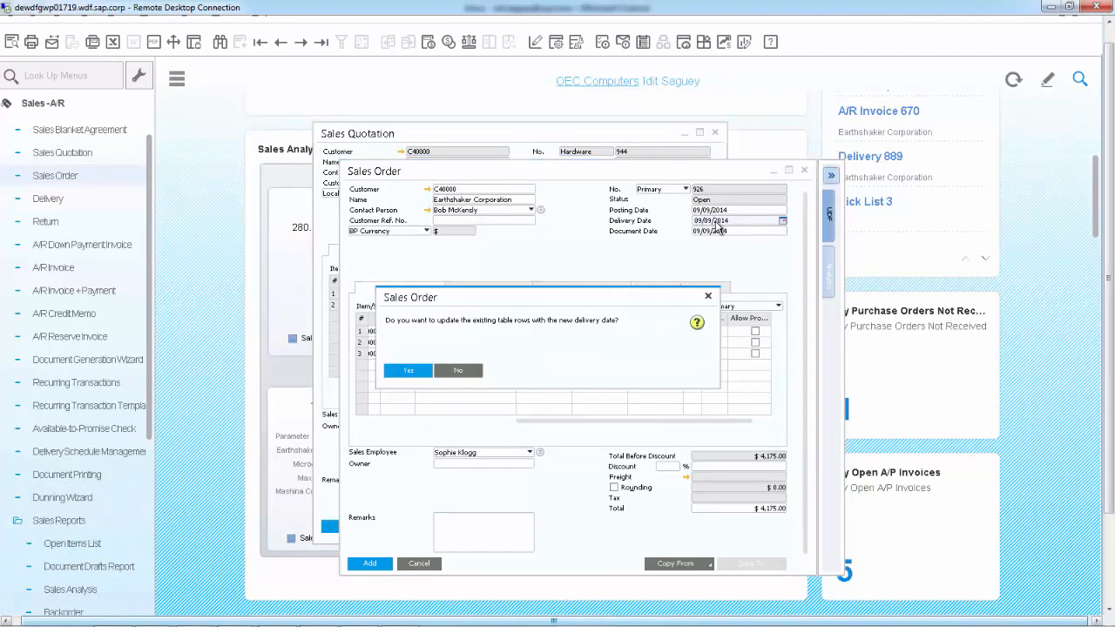
click(408, 372)
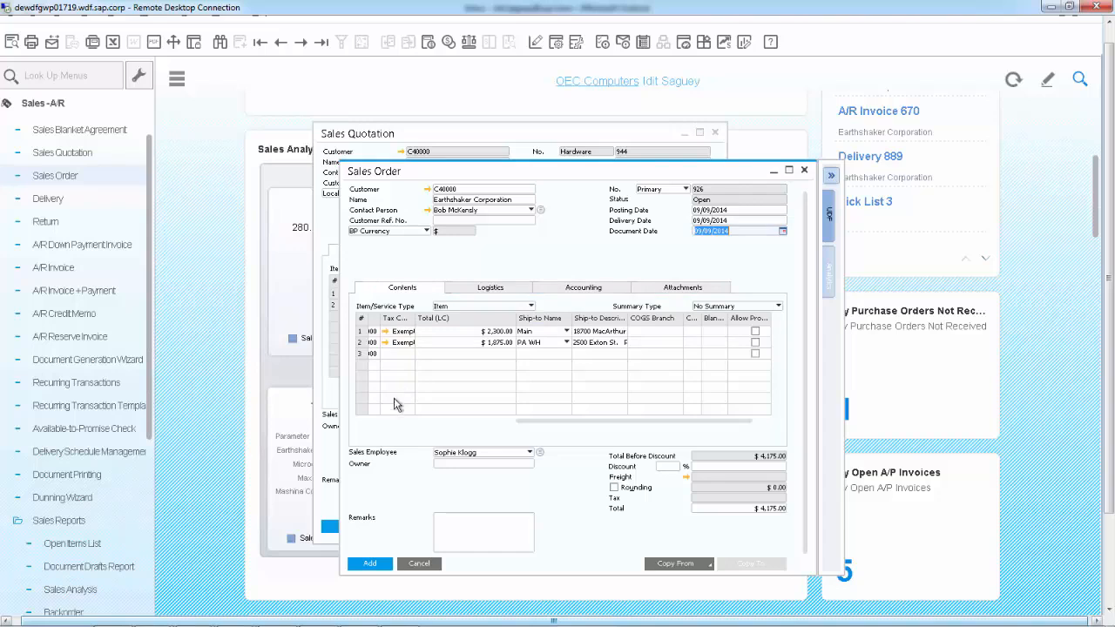
Add the sales order, checking the ATP quantities of item S10001 and confirming its proposed 09/15/2014 delivery schedule
click(371, 565)
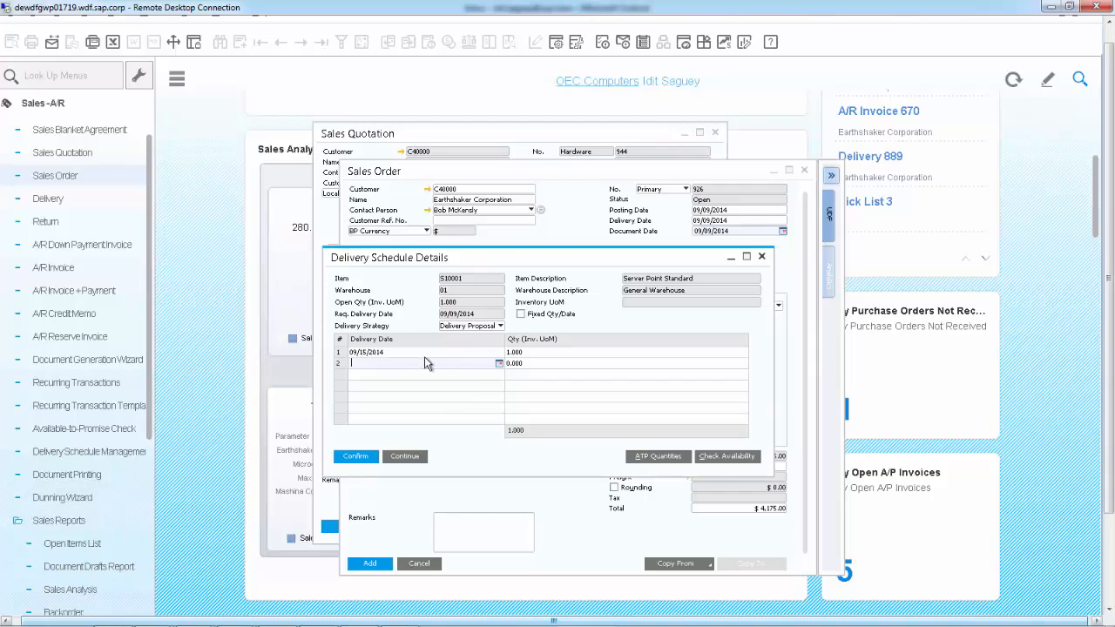
click(645, 458)
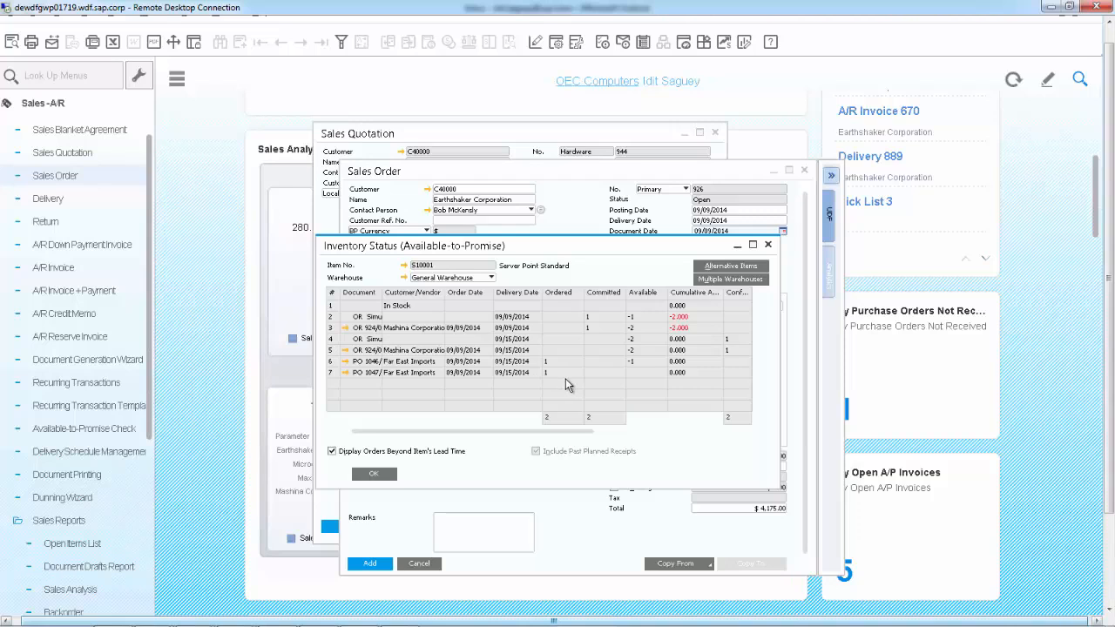
click(377, 474)
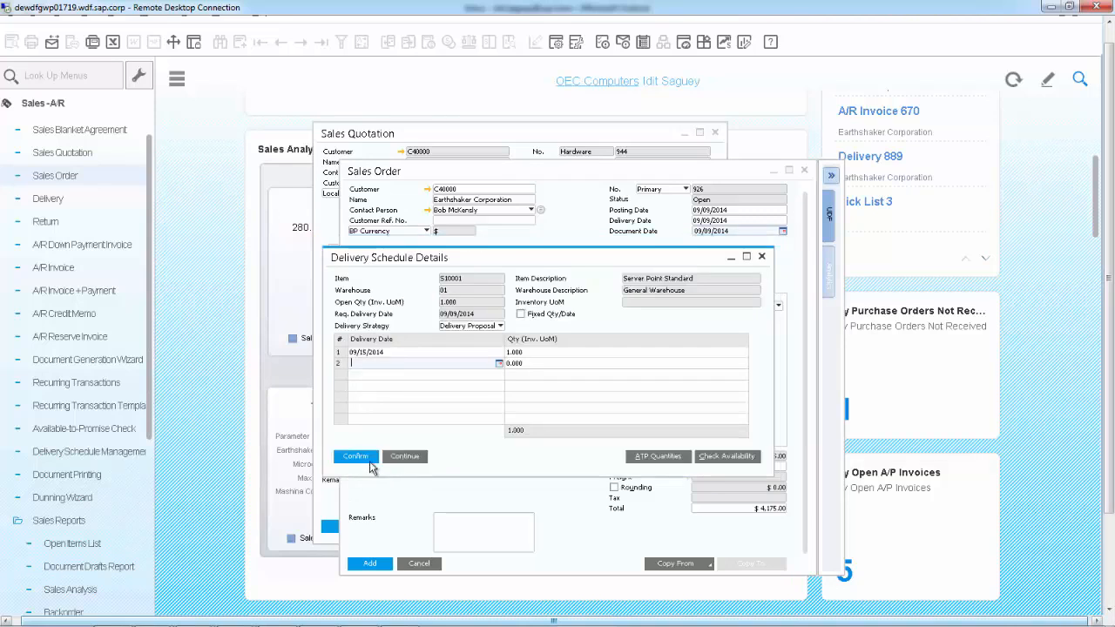
click(355, 456)
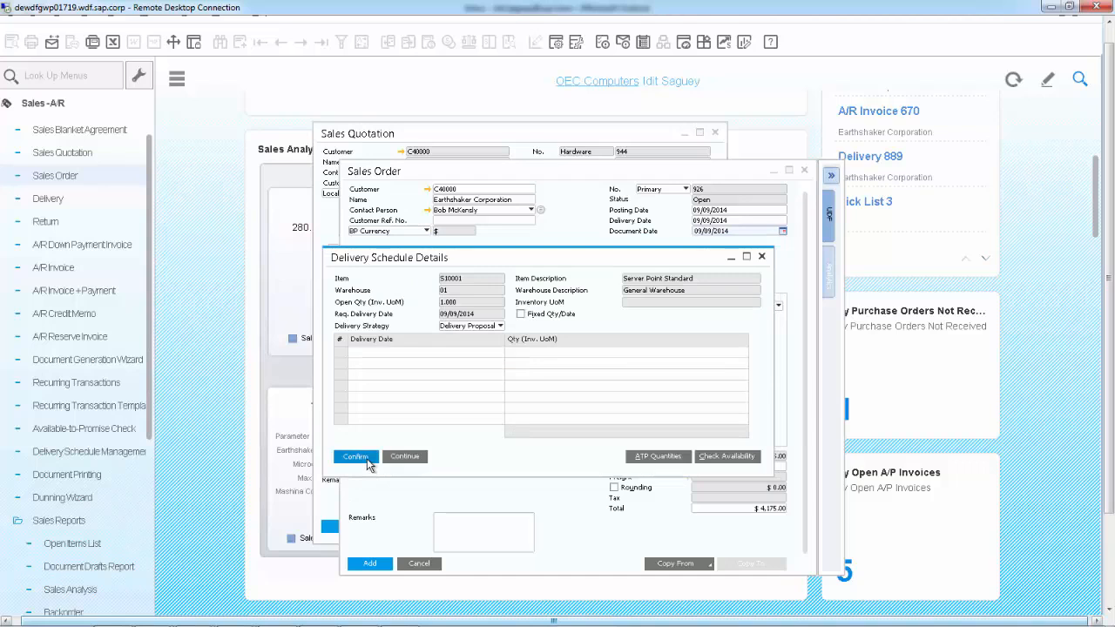
click(367, 462)
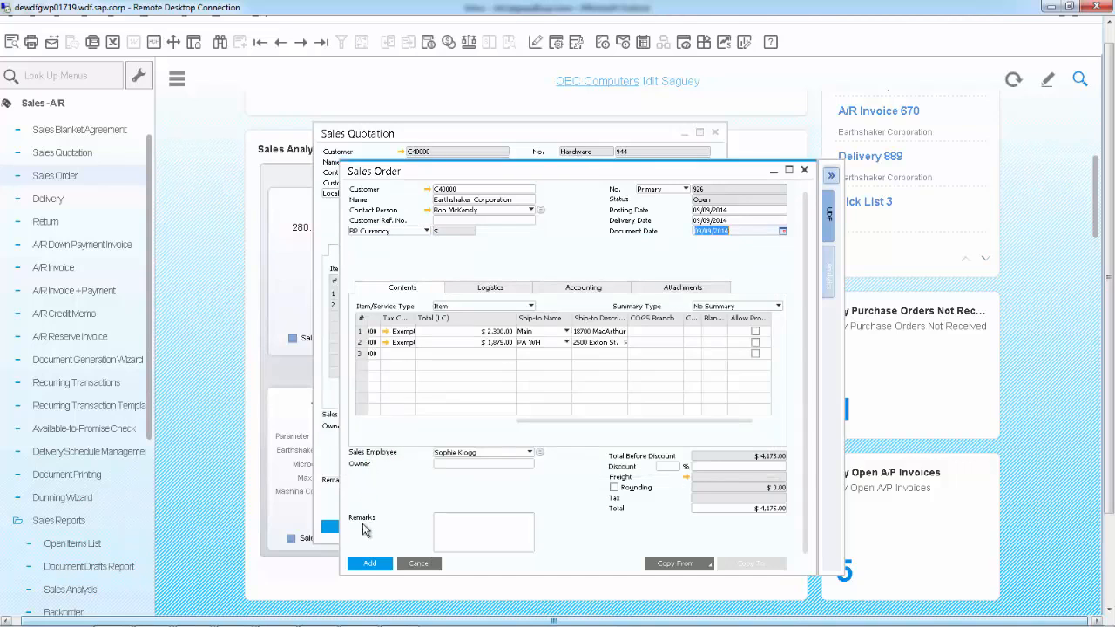
click(371, 564)
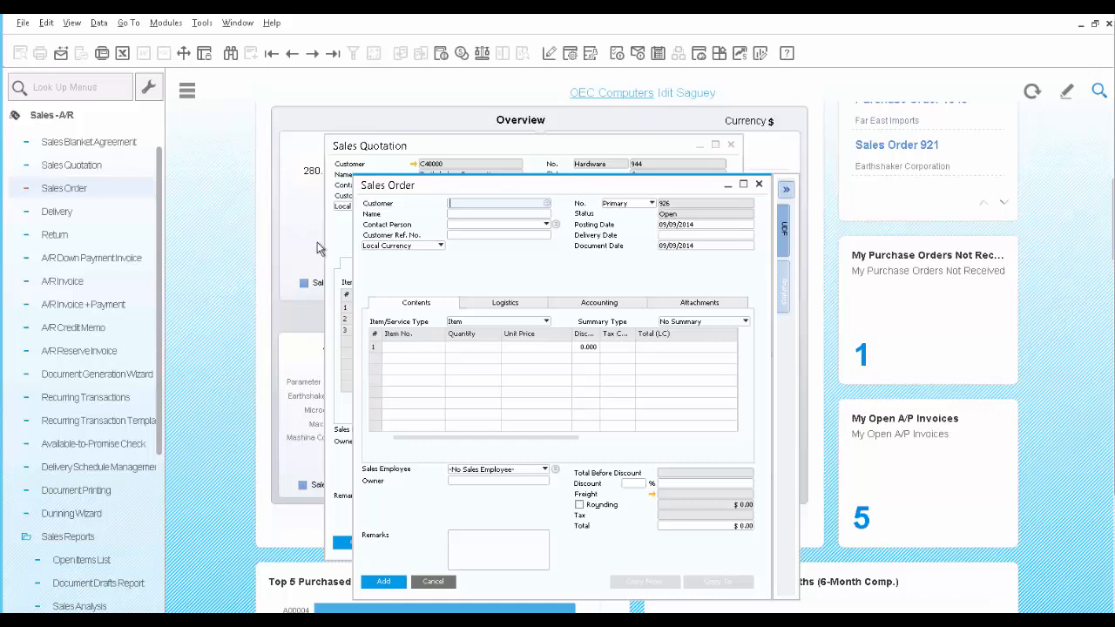
Reopen the last added sales order and open Delivery Schedule Management for its S10001 row
click(331, 57)
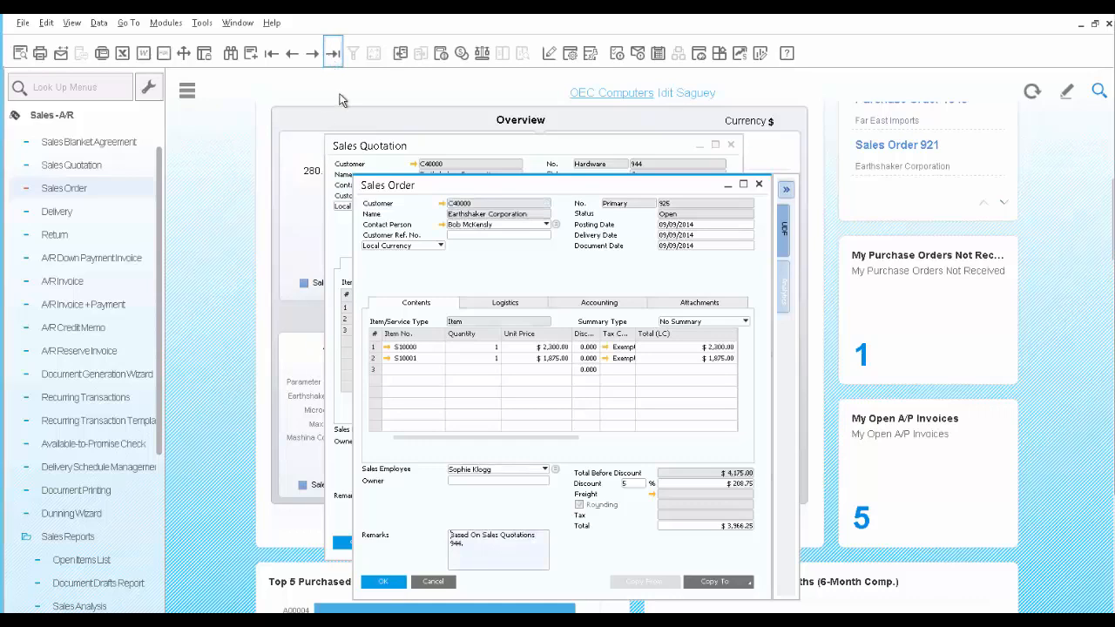
right_click(376, 359)
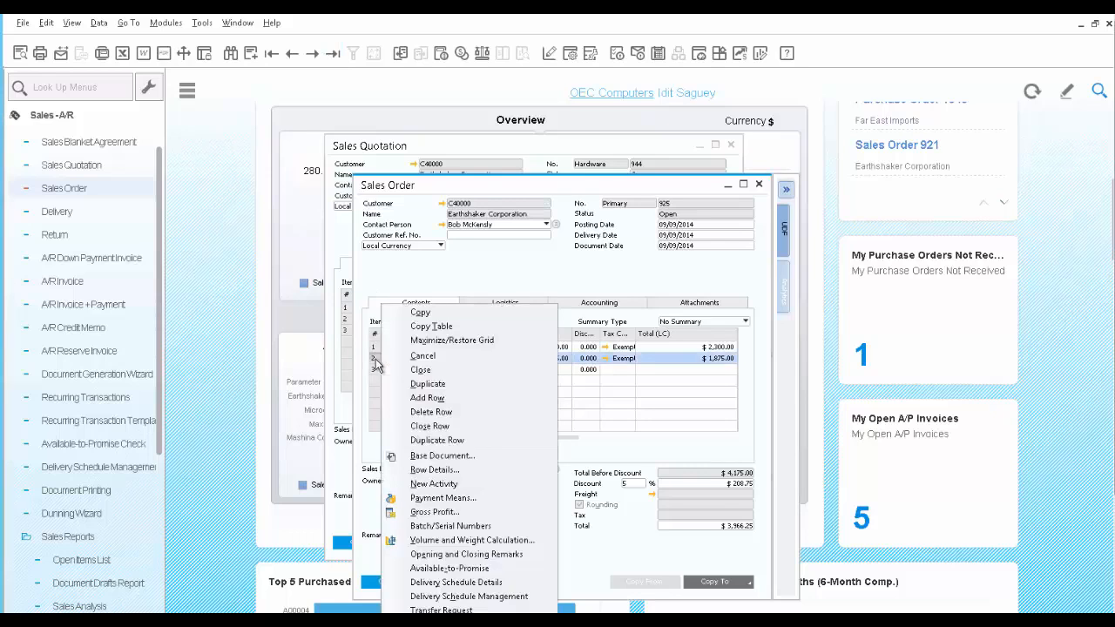
click(476, 598)
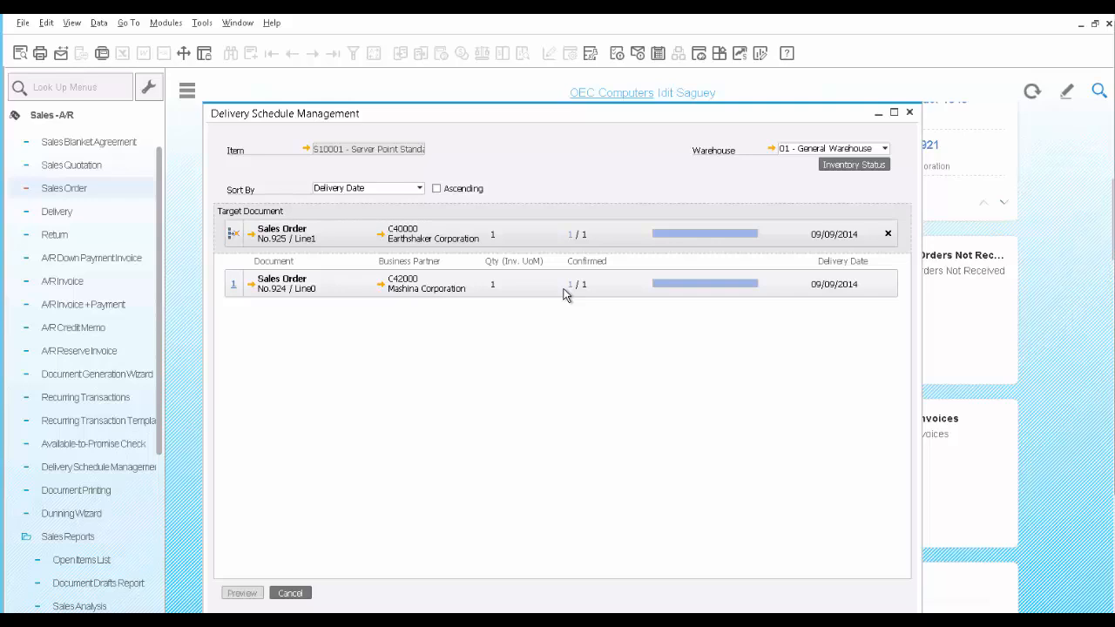
Reduce the Mashina Corporation order's confirmed quantity to 0 in favour of the Earthshaker order, preview and confirm the rescheduling, and close the schedule
click(571, 234)
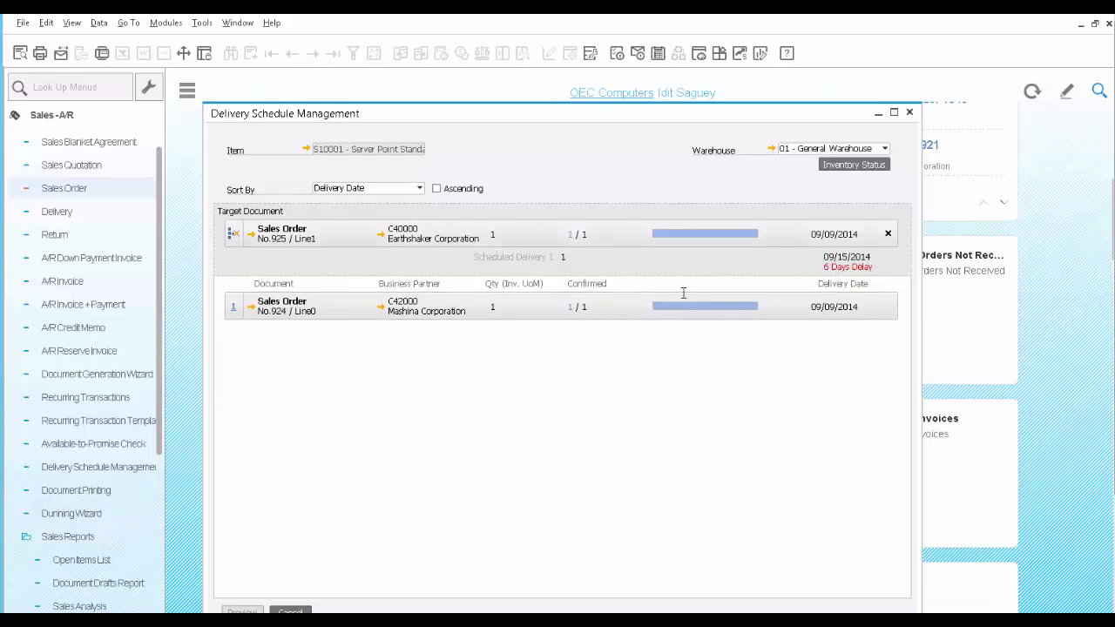
click(572, 306)
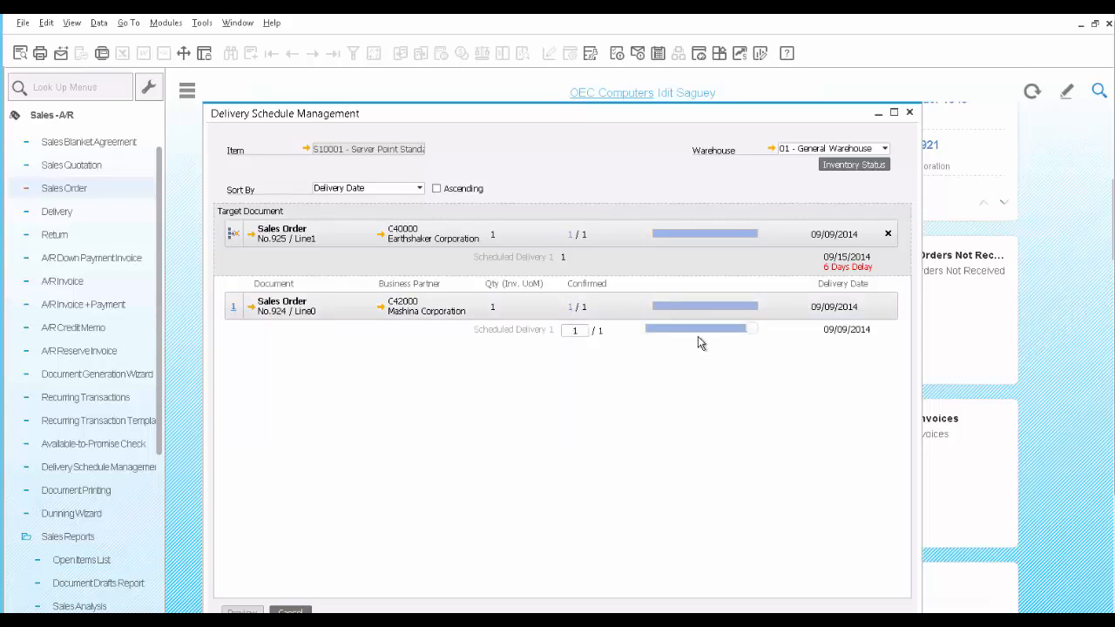
drag(755, 334, 653, 331)
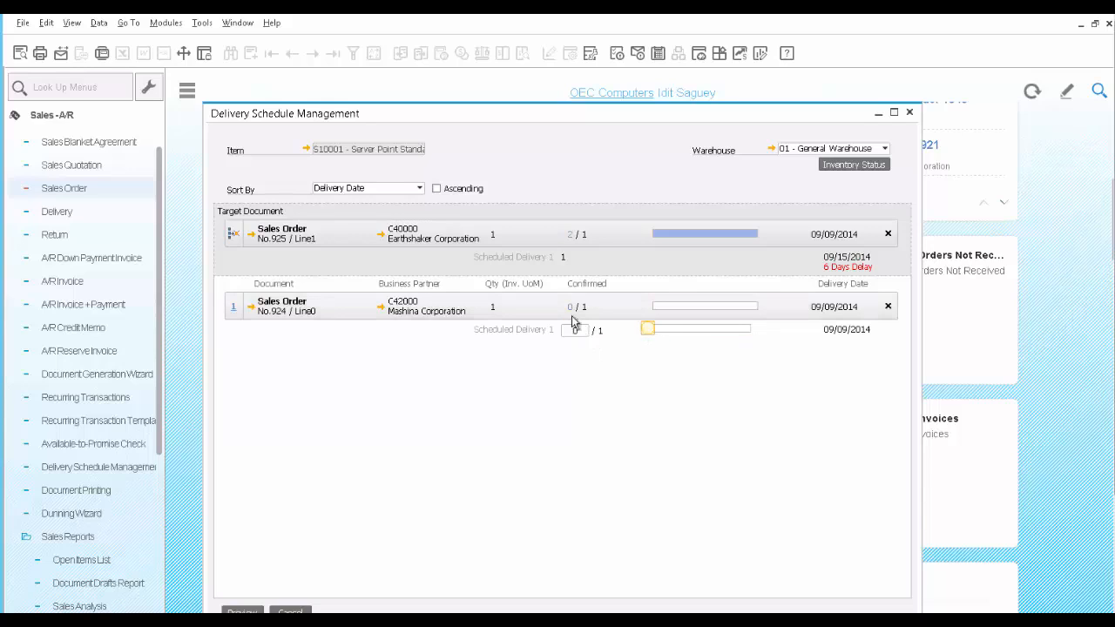
click(252, 610)
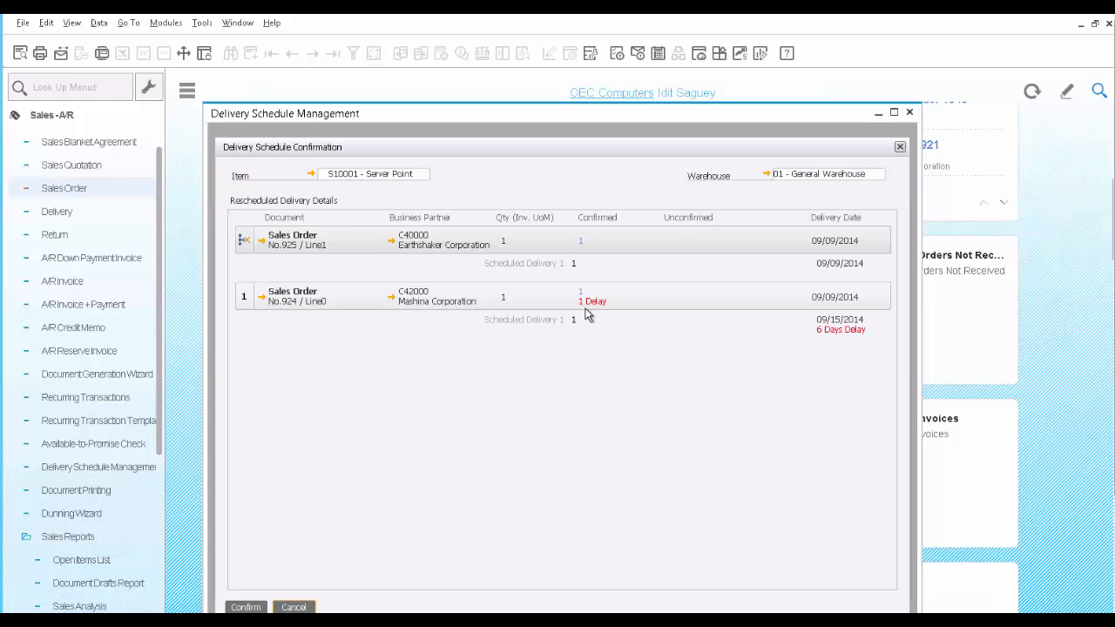
click(247, 608)
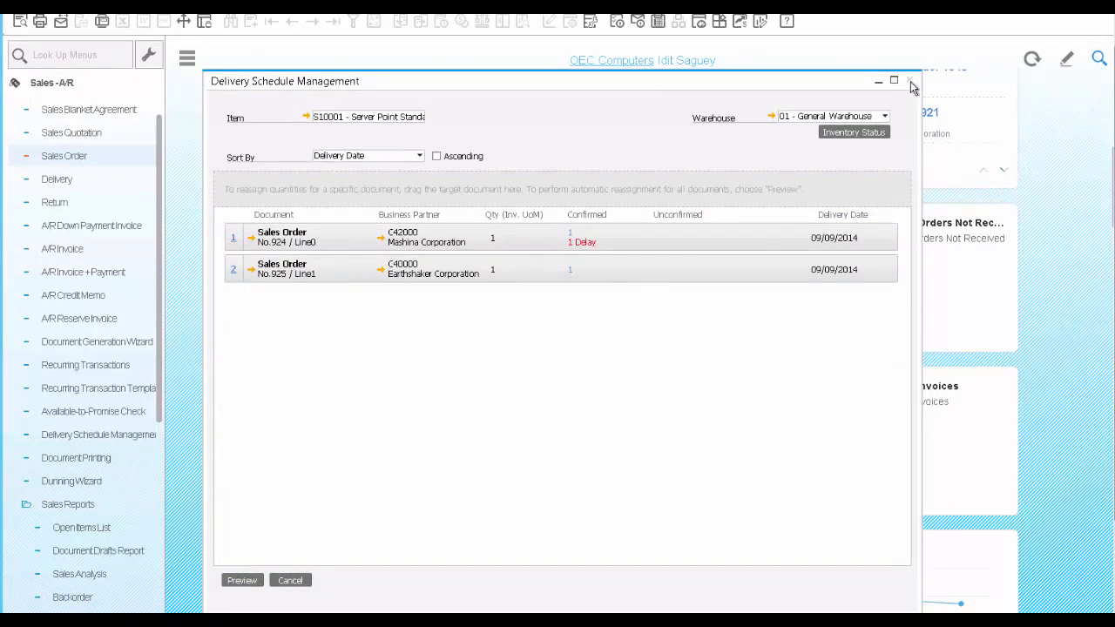
click(910, 81)
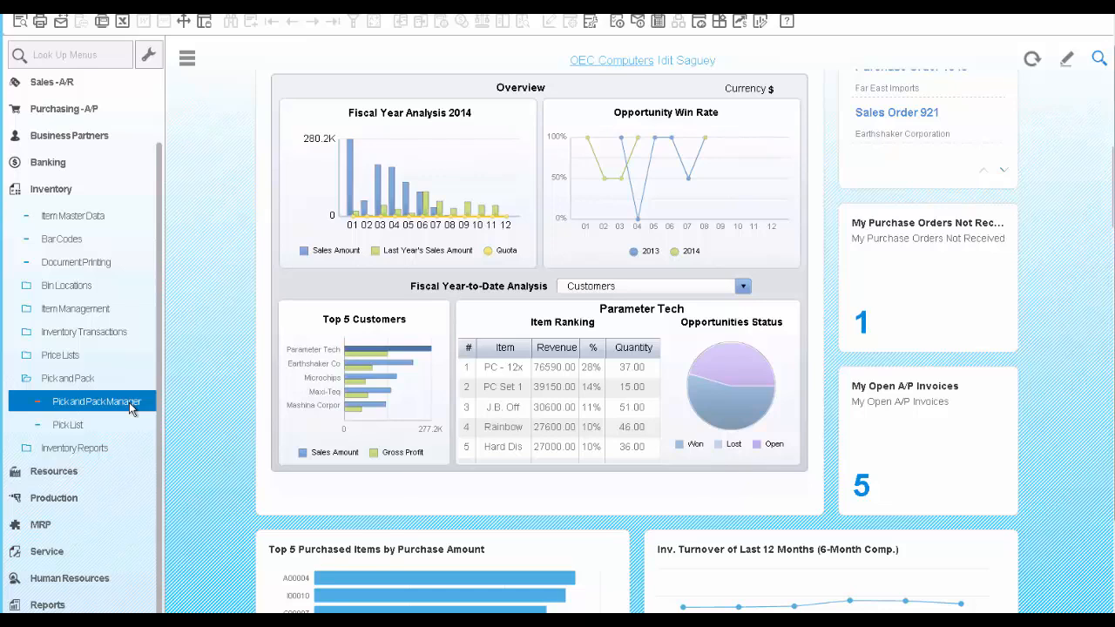
List open sales orders in the Pick and Pack Manager, using the new Earthshaker order's number as the starting sales order number
click(131, 409)
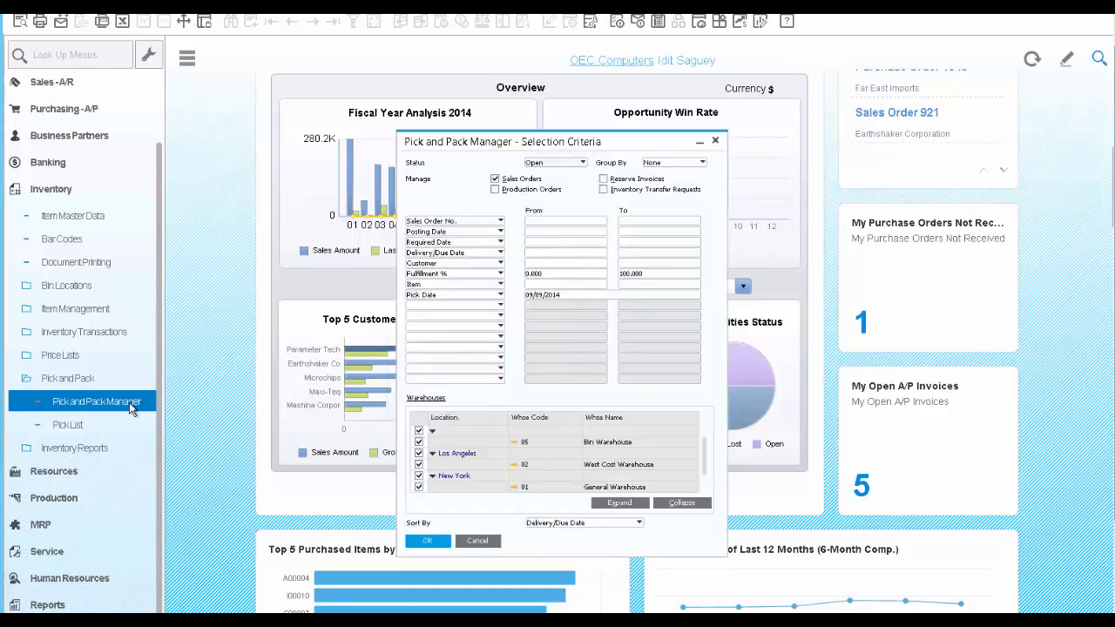
click(540, 222)
text(925)
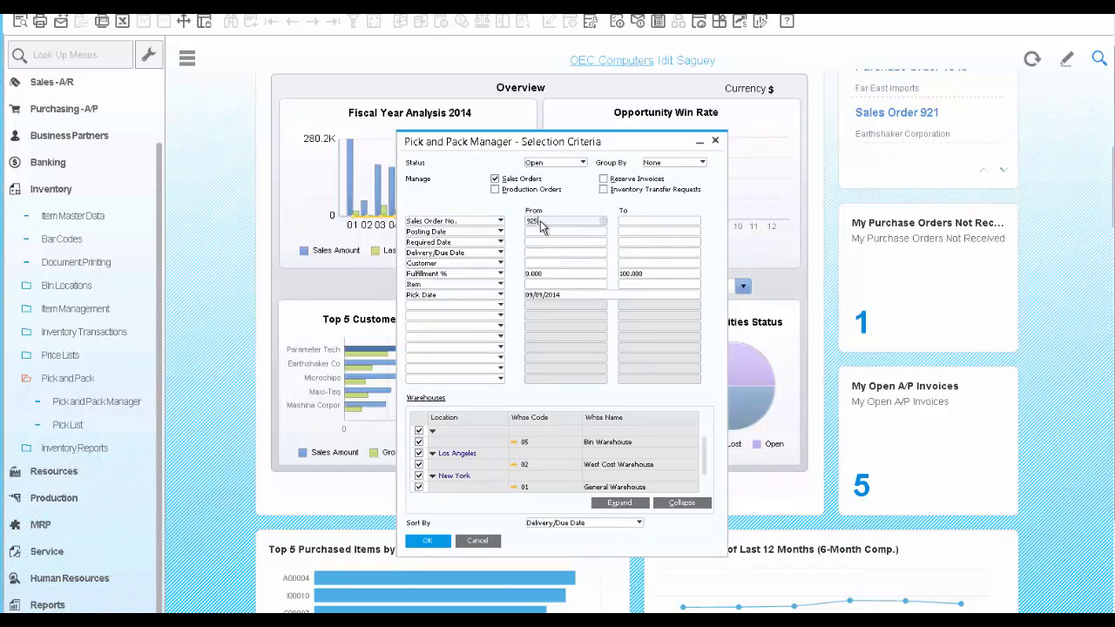
key(Tab)
click(425, 541)
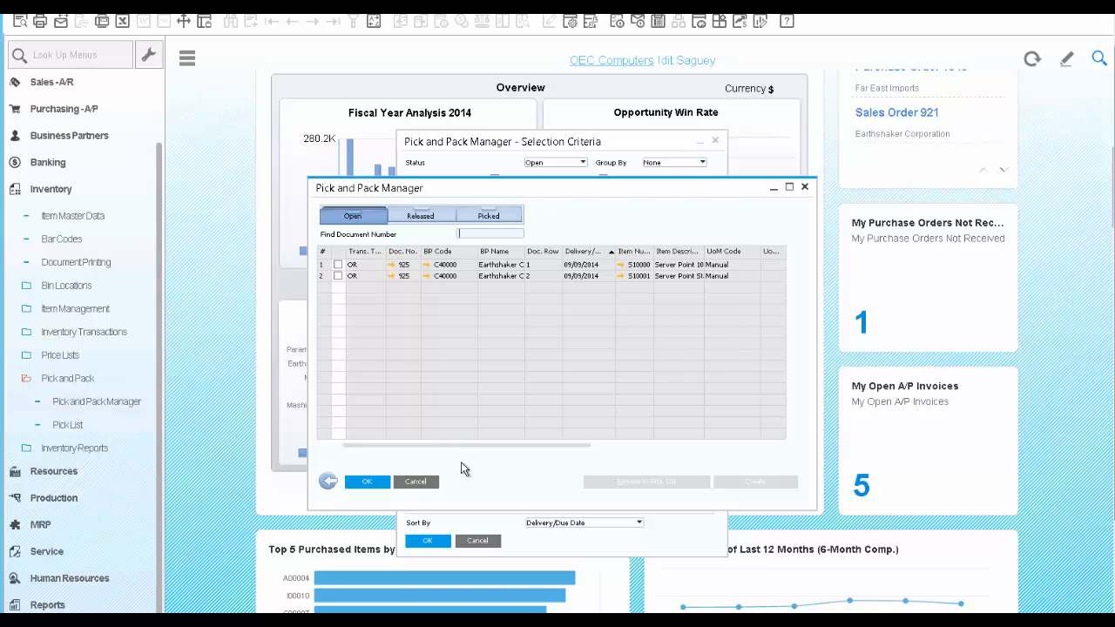
Select both Earthshaker order rows, release them to a pick list, and generate it without any split parameters
click(338, 264)
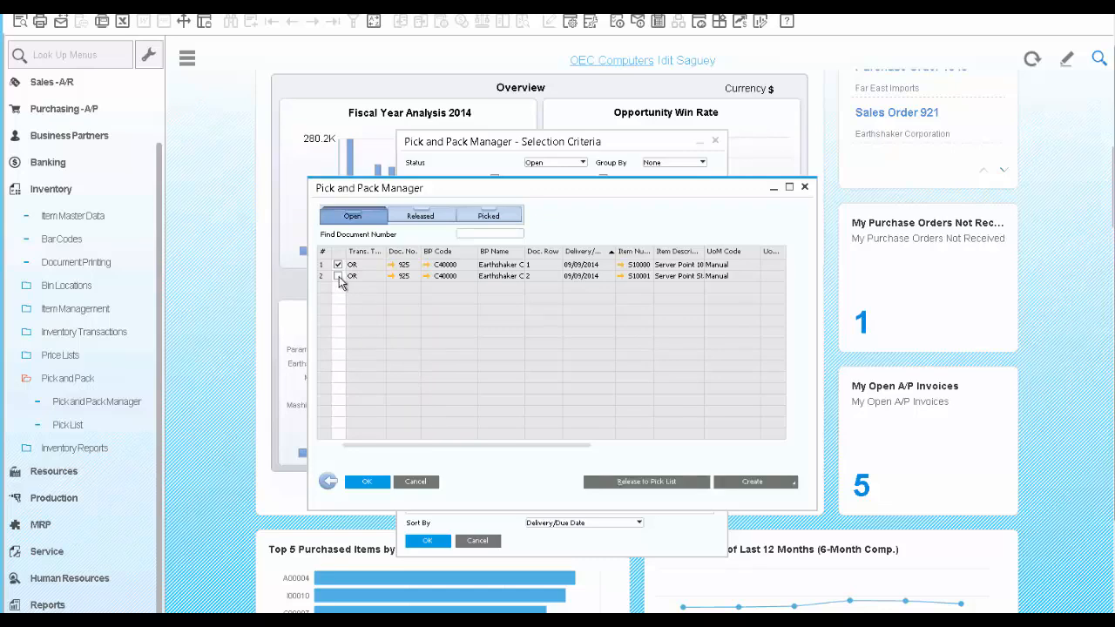
click(632, 484)
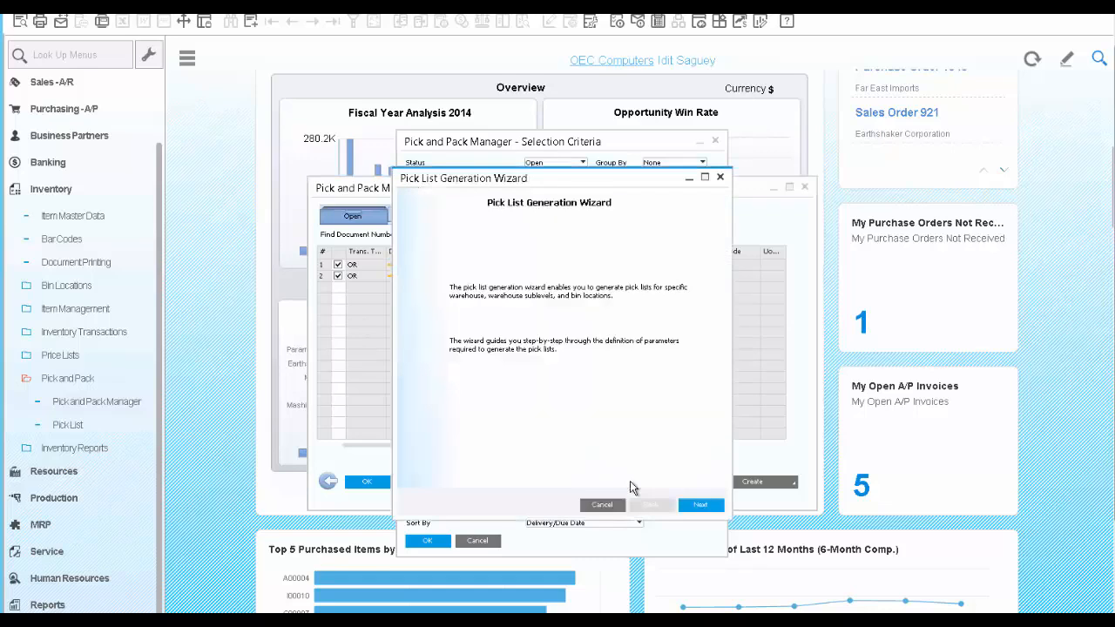
click(702, 506)
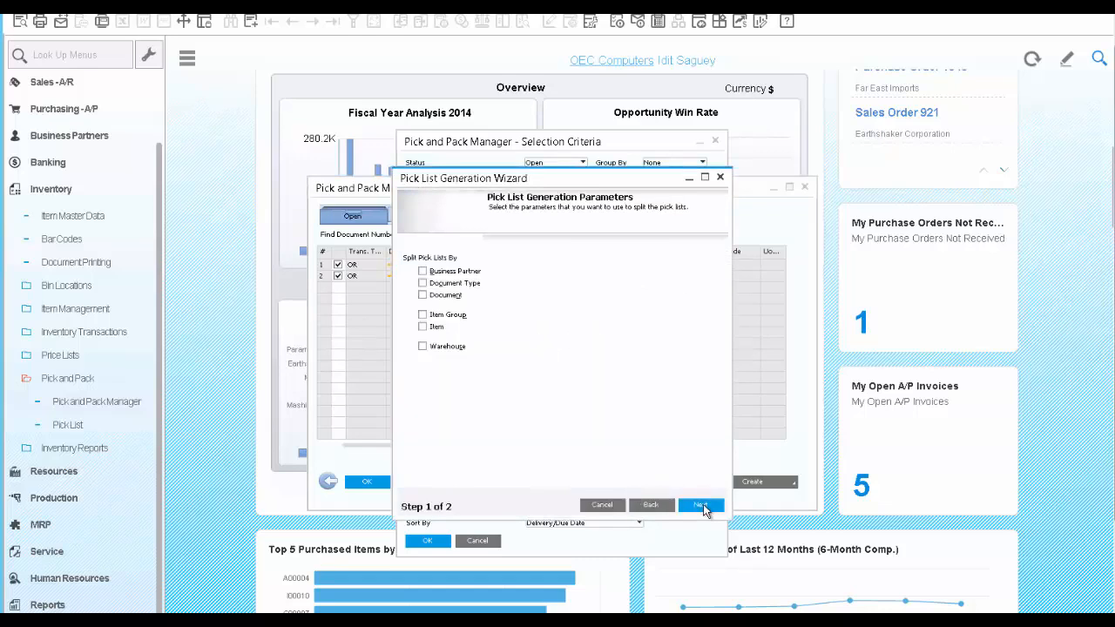
click(702, 506)
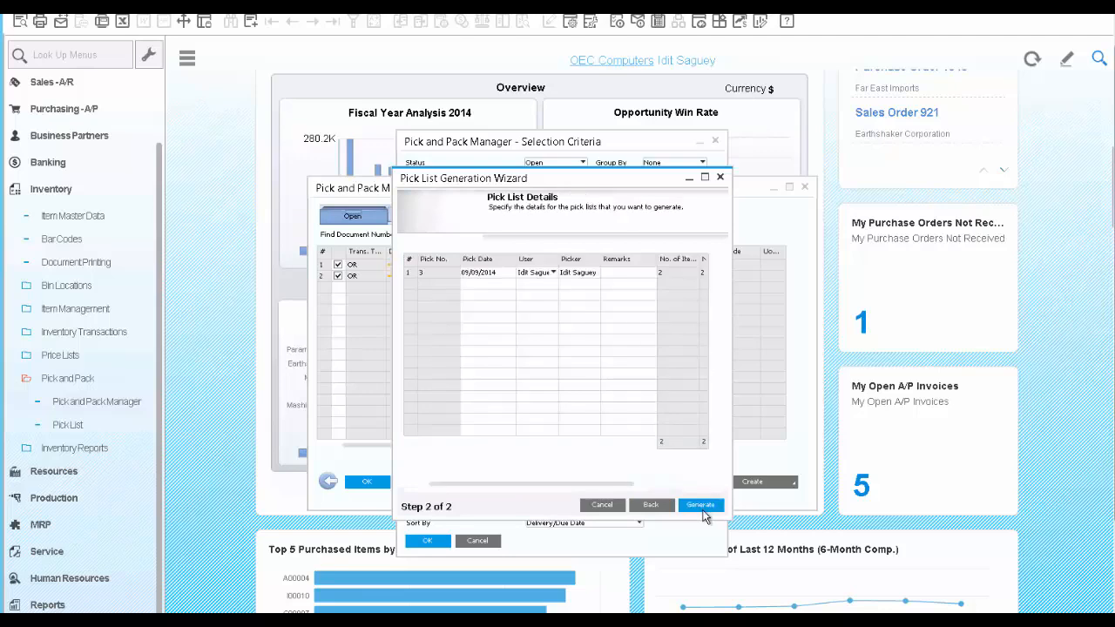
click(703, 507)
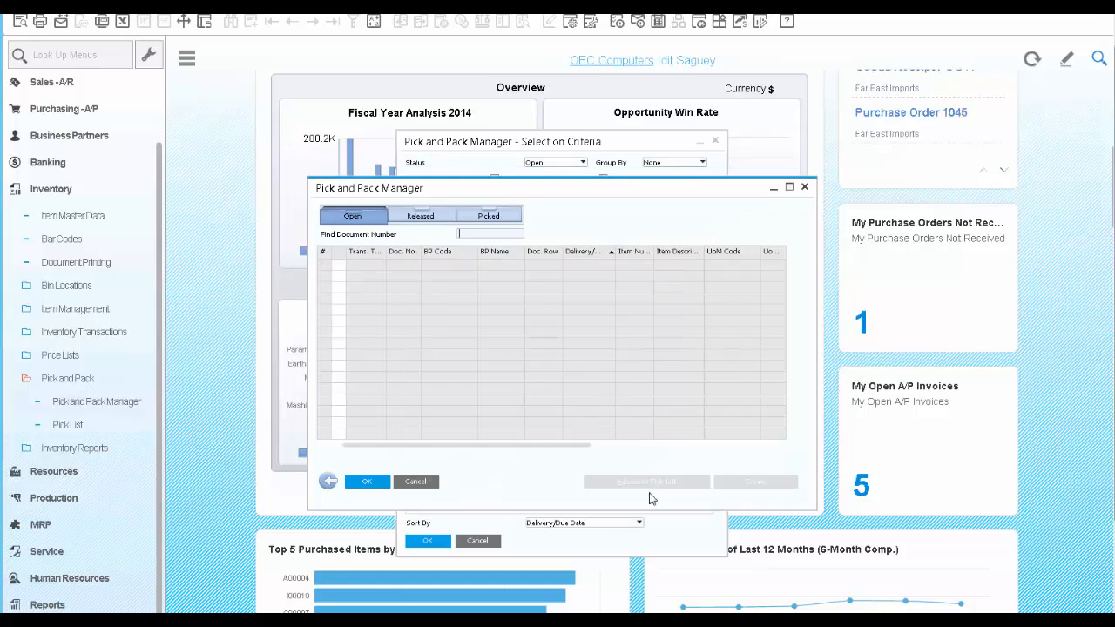
Open the pick list of the released Earthshaker rows and mark all its items as picked
click(420, 221)
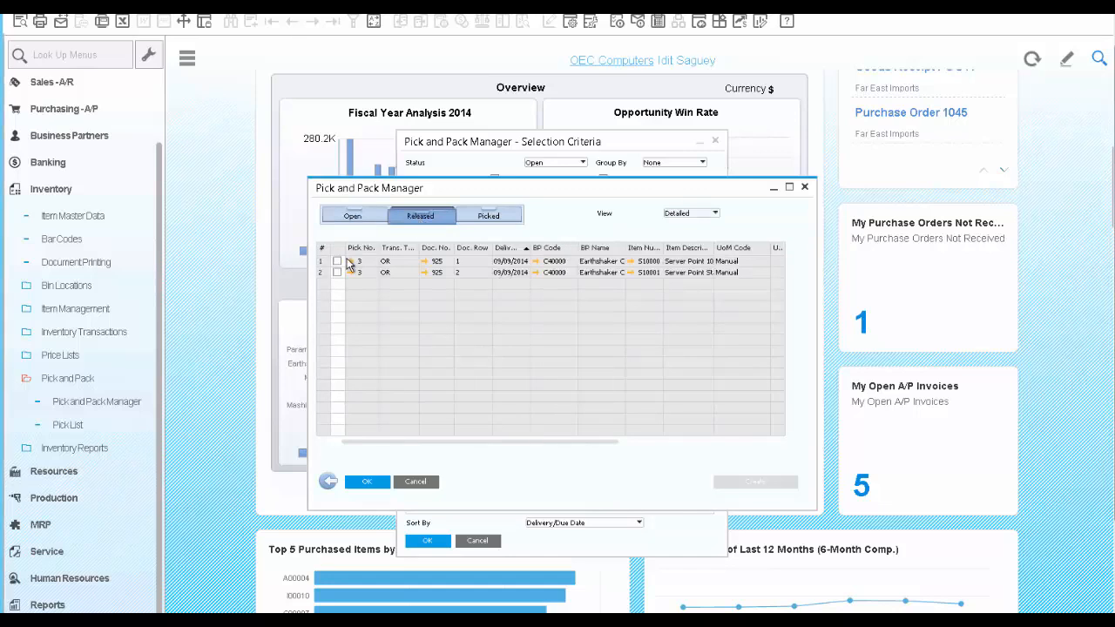
click(352, 262)
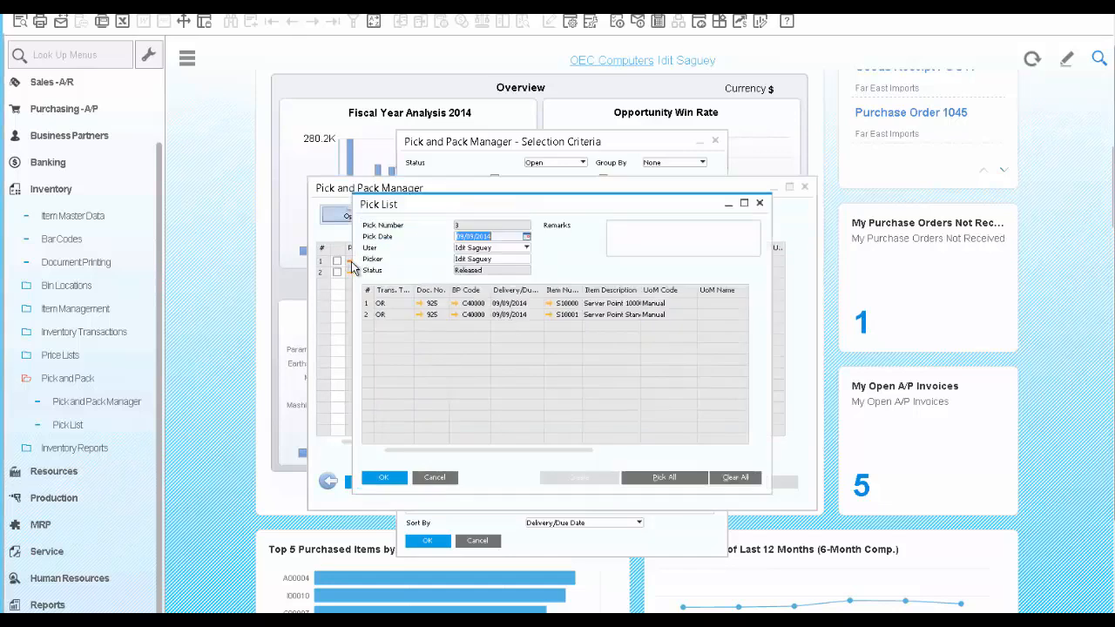
click(655, 481)
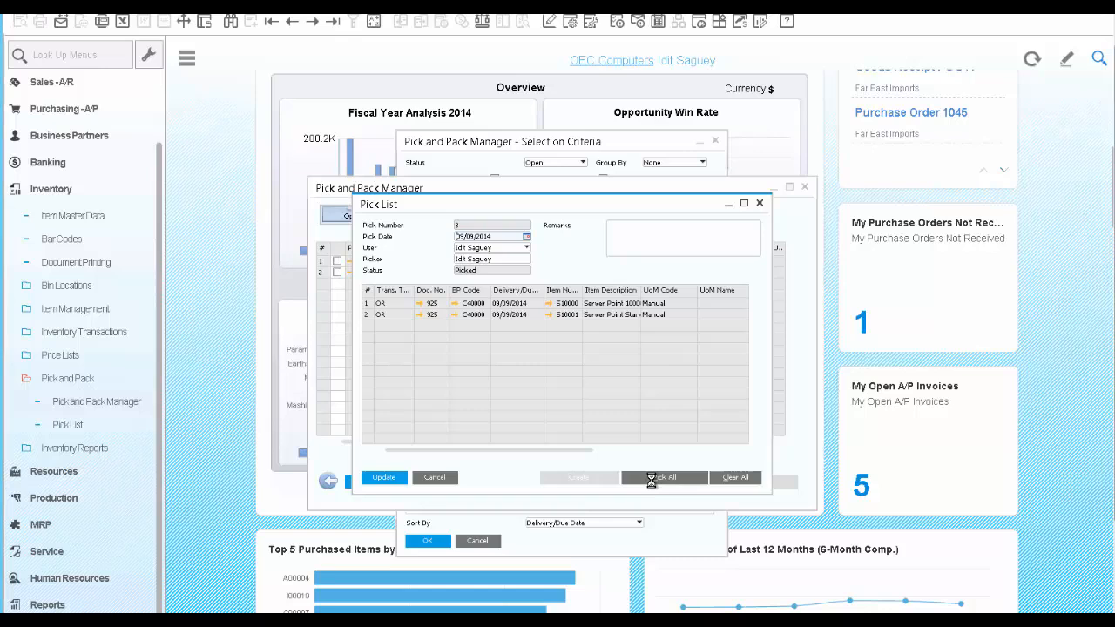
Assign an automatically selected serial number to the picked S10000 row, and update the pick list
drag(583, 449, 752, 456)
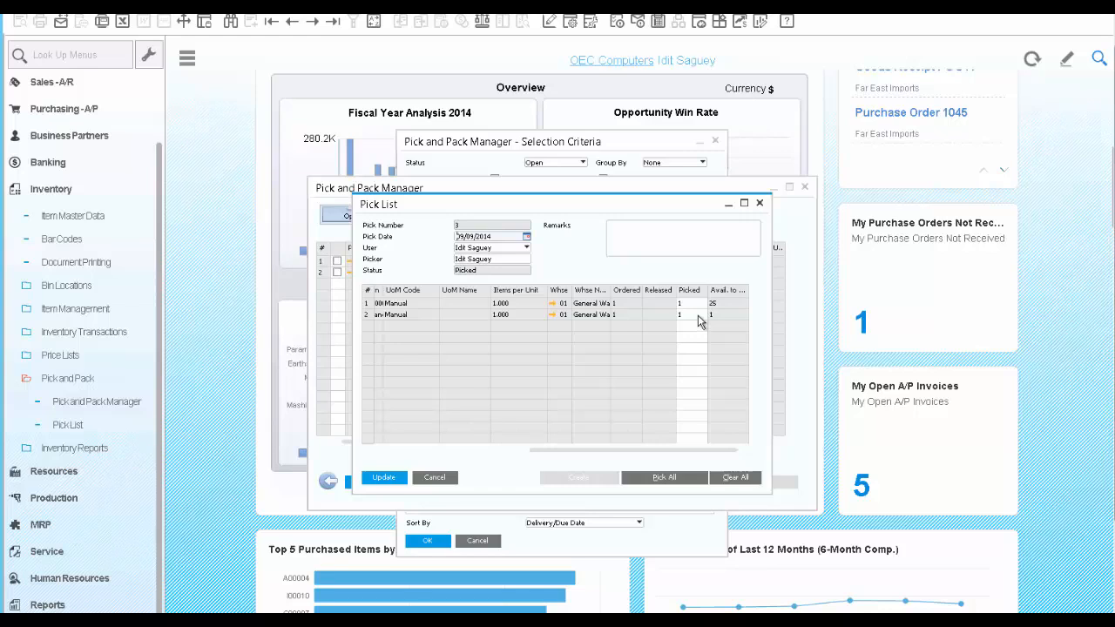
right_click(697, 309)
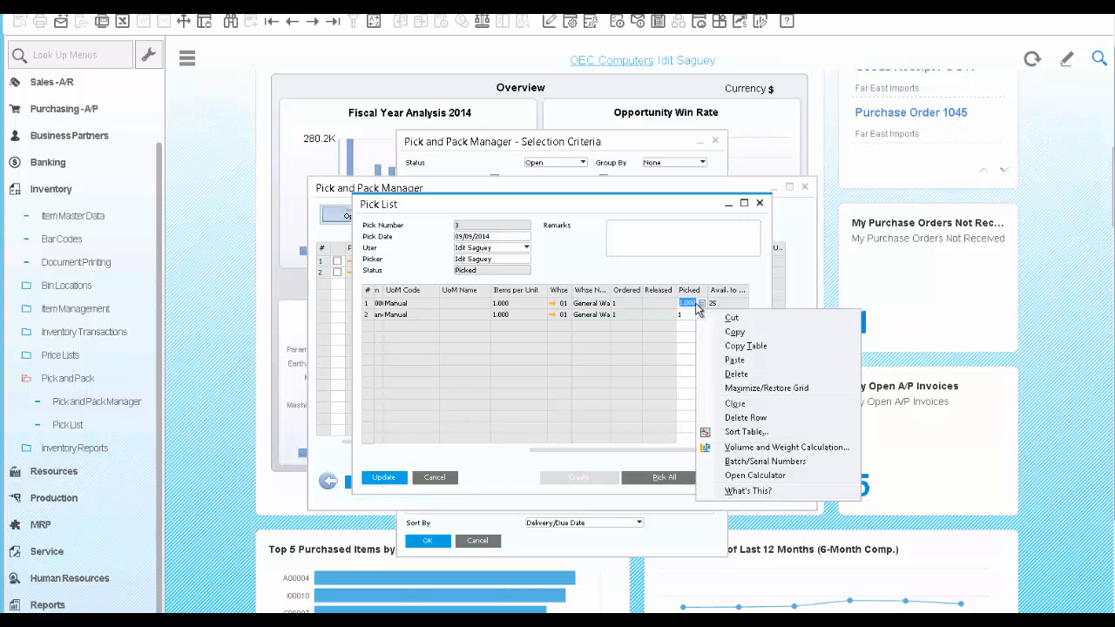
click(751, 462)
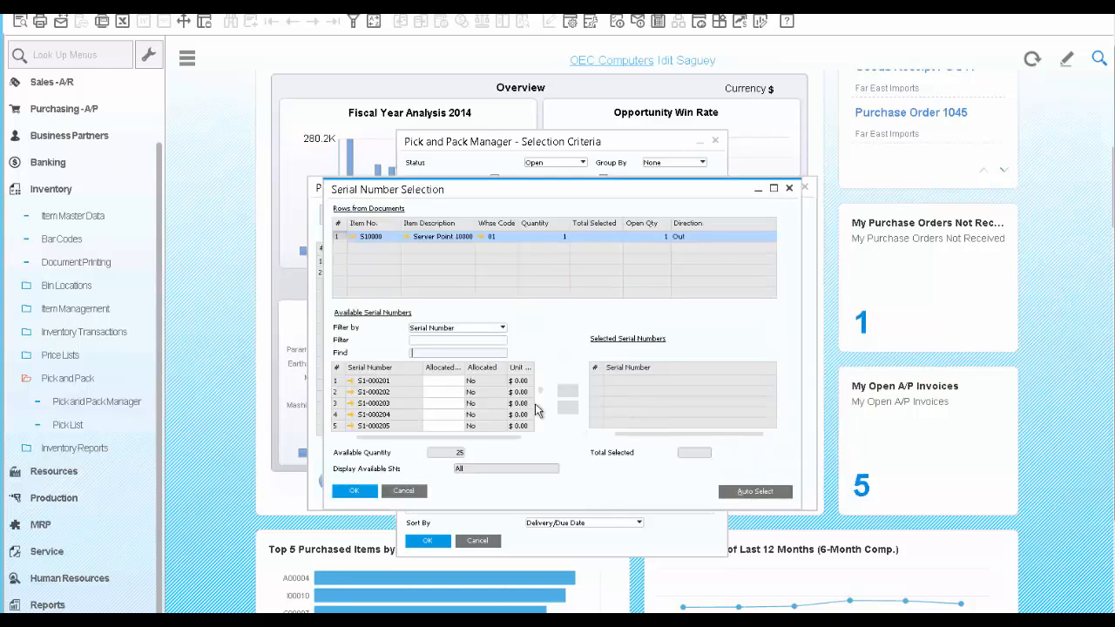
click(730, 488)
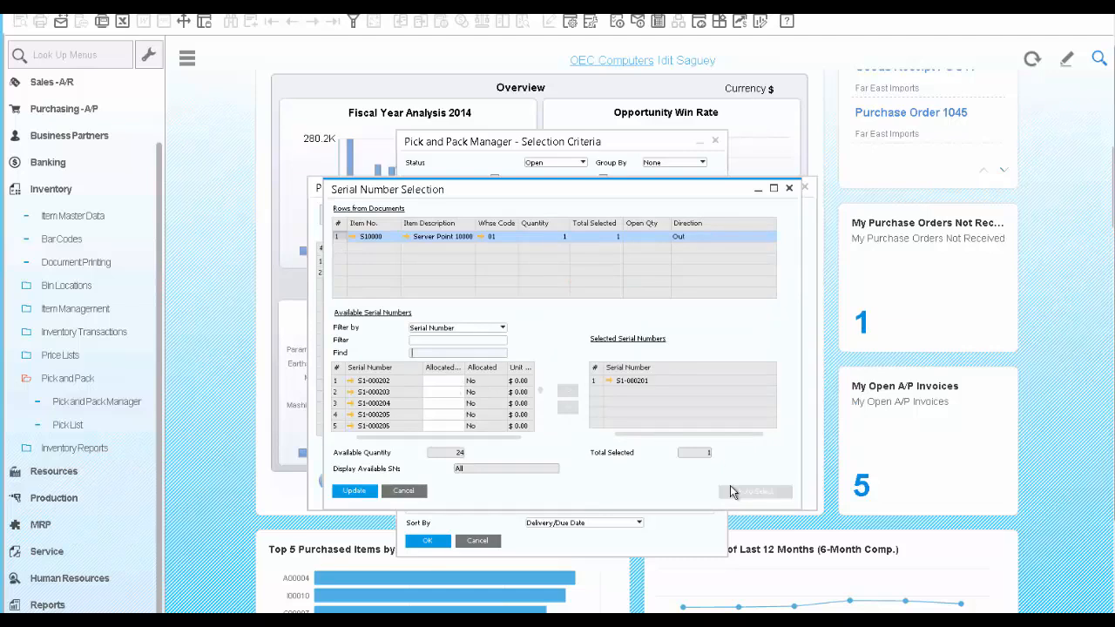
click(354, 492)
click(355, 491)
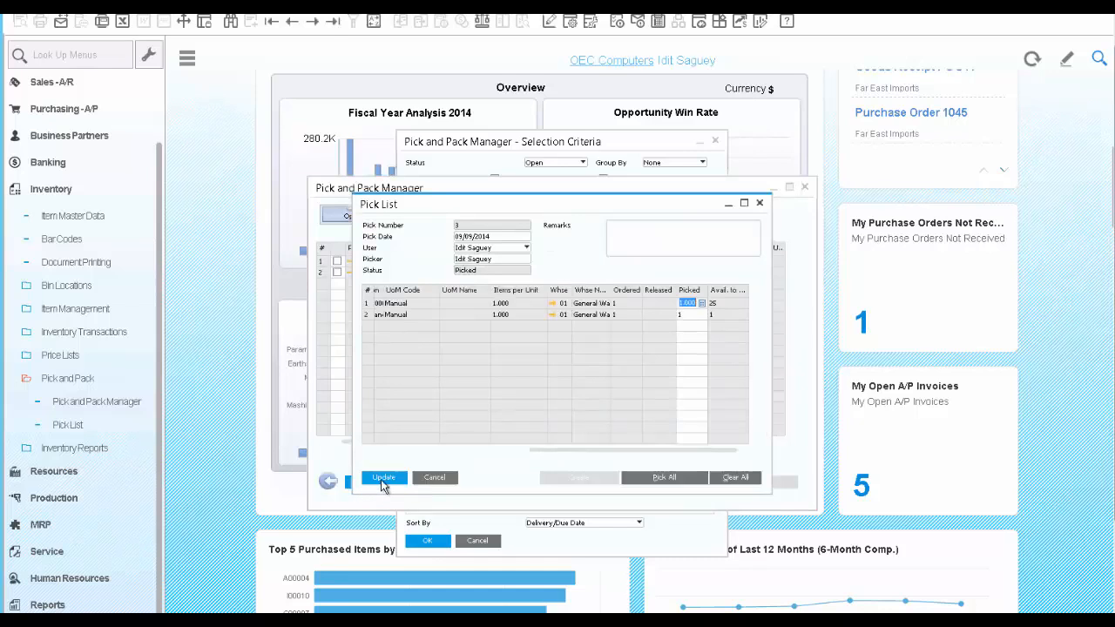
click(381, 485)
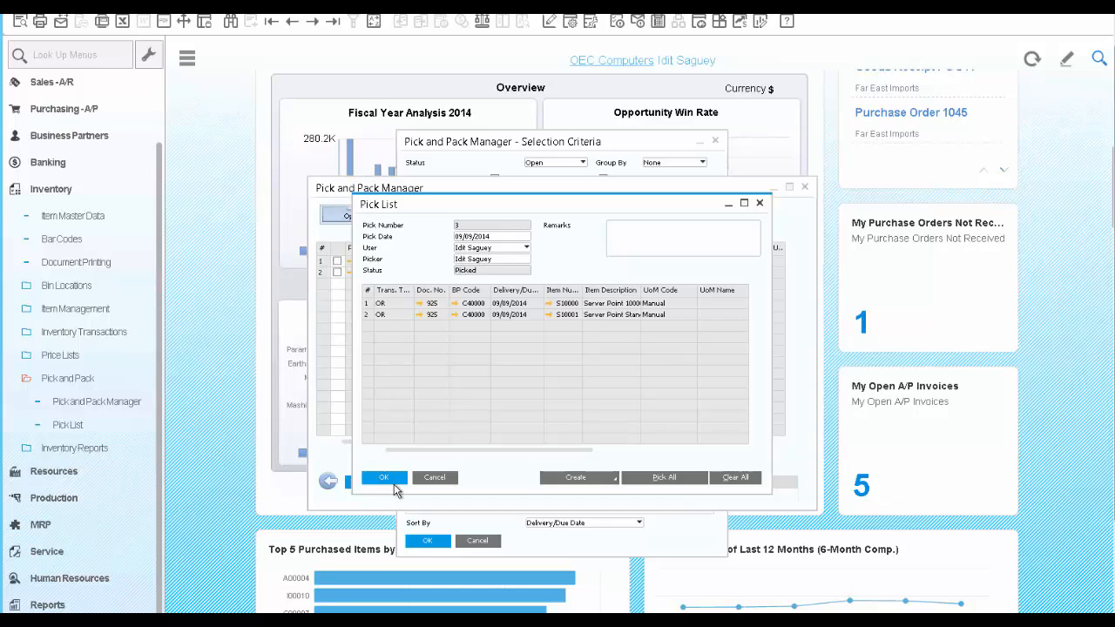
Create an automatic delivery from the picked list and confirm its creation
click(613, 481)
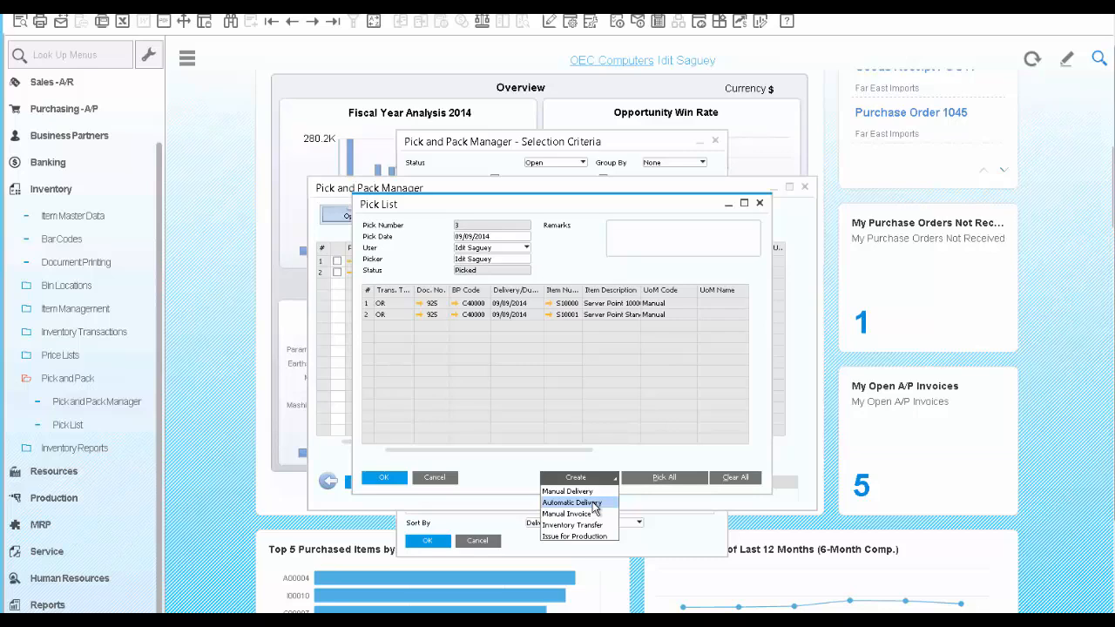
click(596, 503)
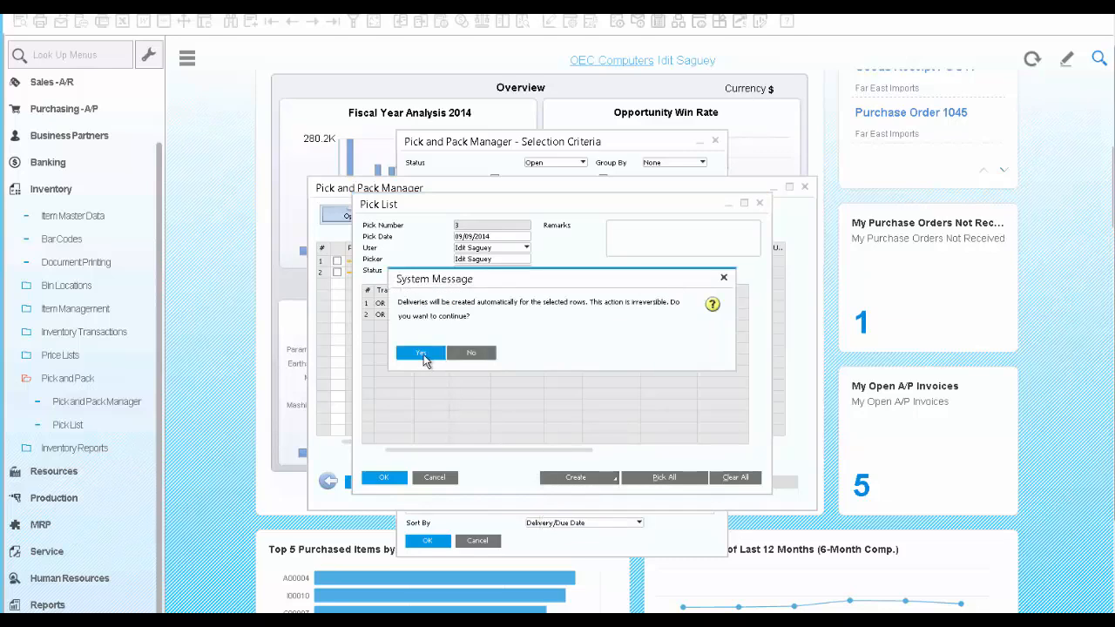
click(423, 355)
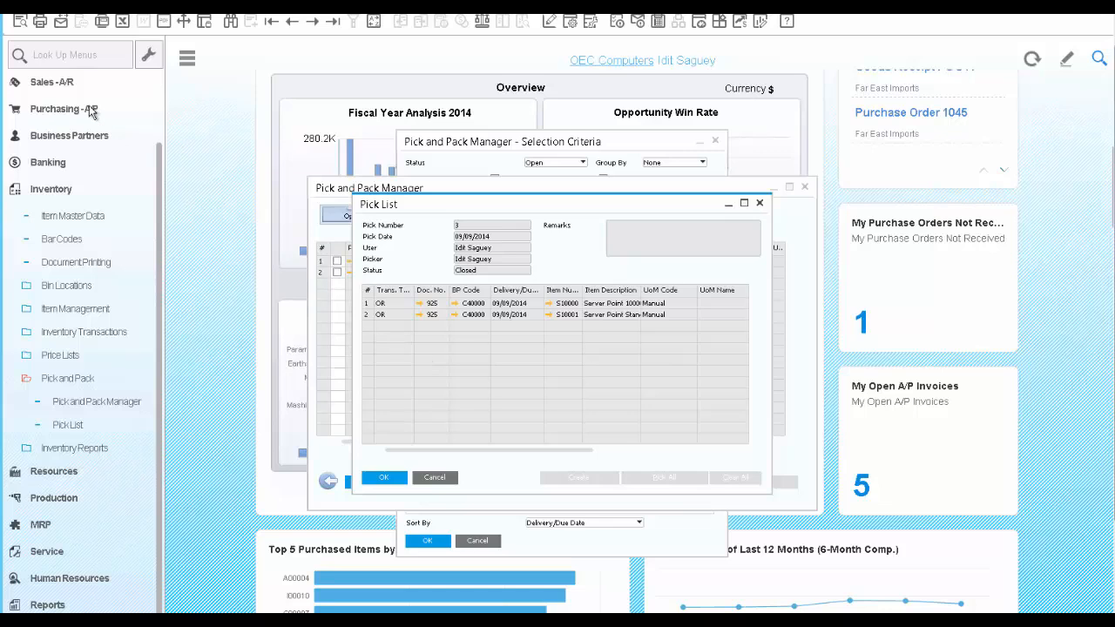
Start a new A/R invoice with Earthshaker Corporation as the customer
click(59, 86)
scroll(77, 329, up, 3)
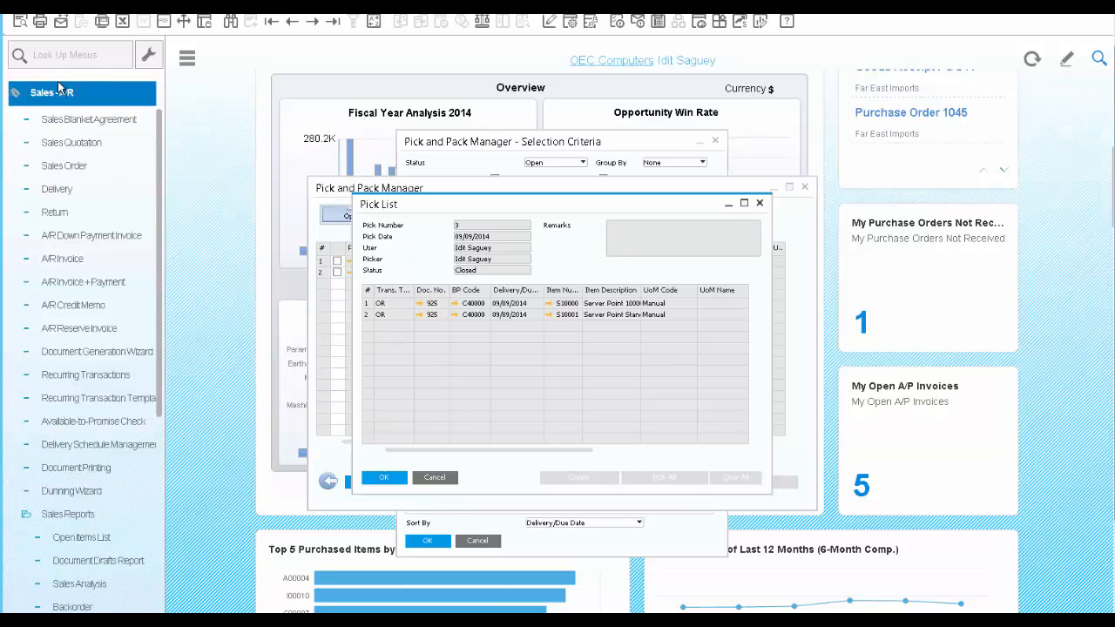
scroll(76, 329, down, 3)
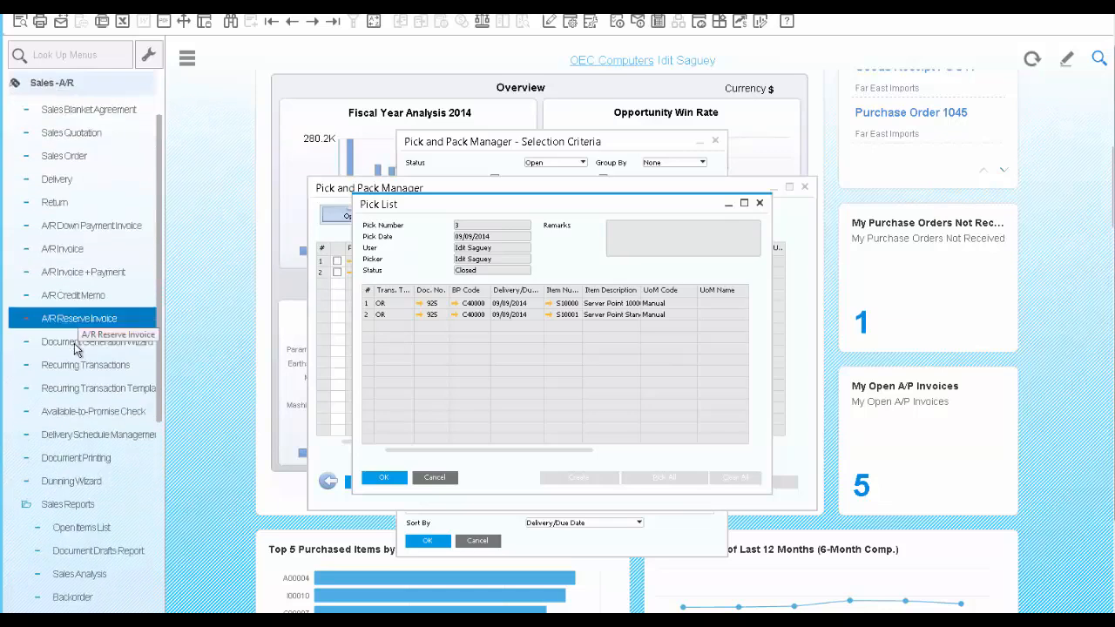
click(63, 250)
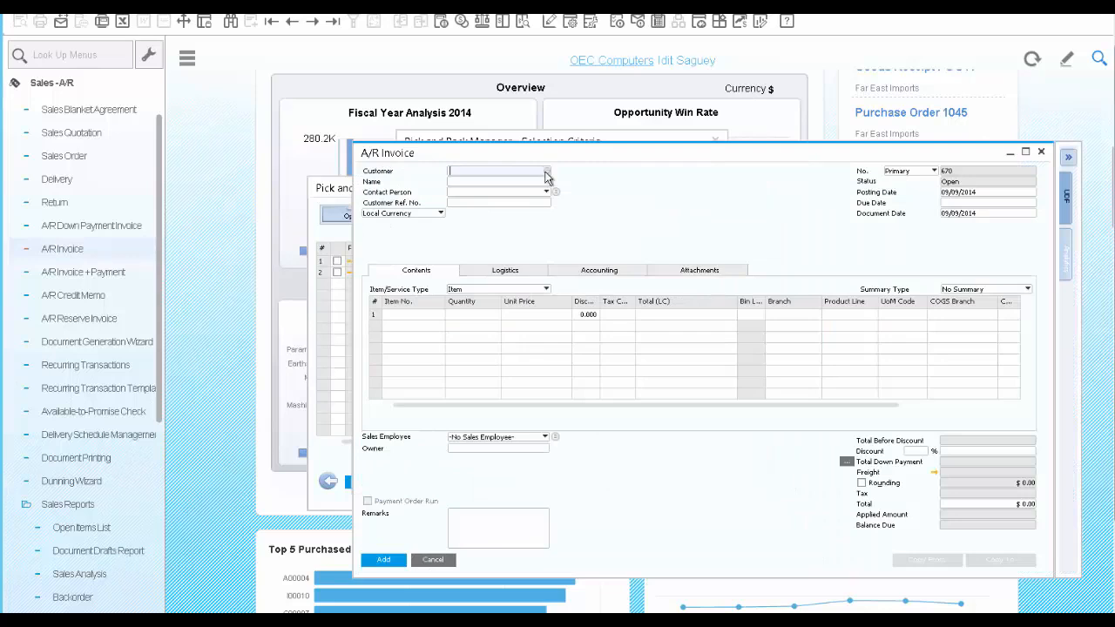
click(546, 172)
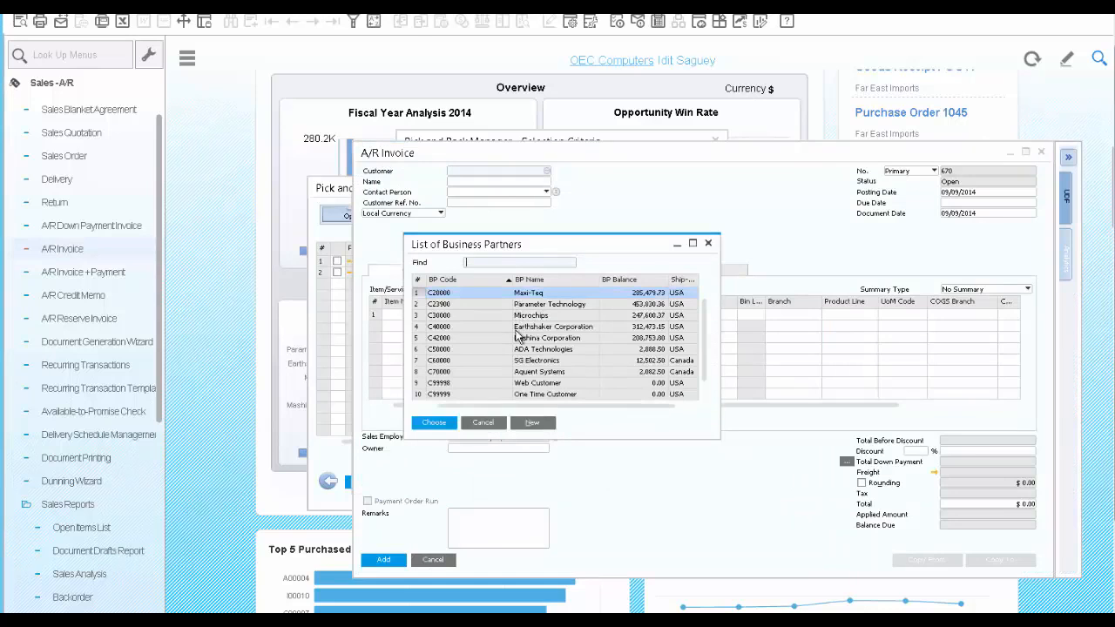
click(515, 329)
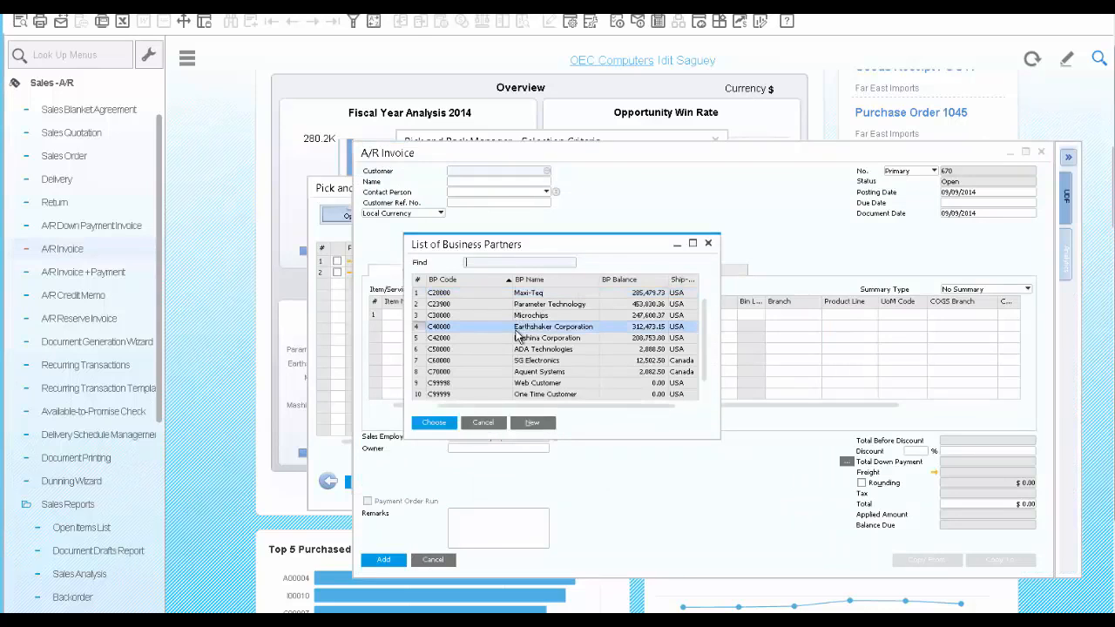
click(436, 424)
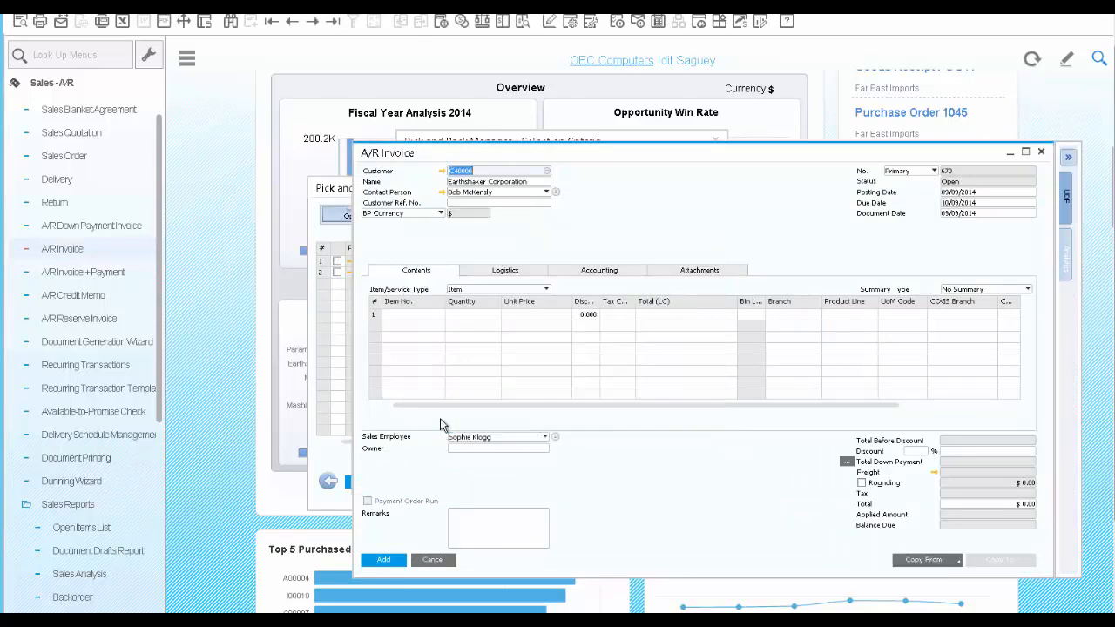
Copy the two 09/09/2014 deliveries into the invoice with the current exchange rate and all data drawn, and add the invoice with confirmation
click(957, 560)
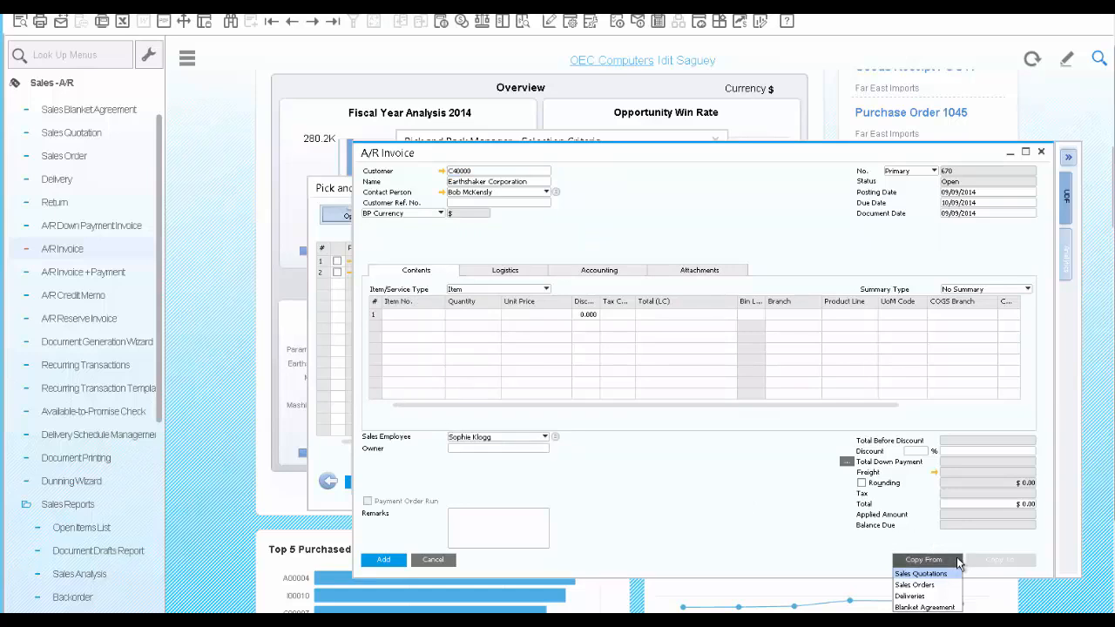
click(929, 596)
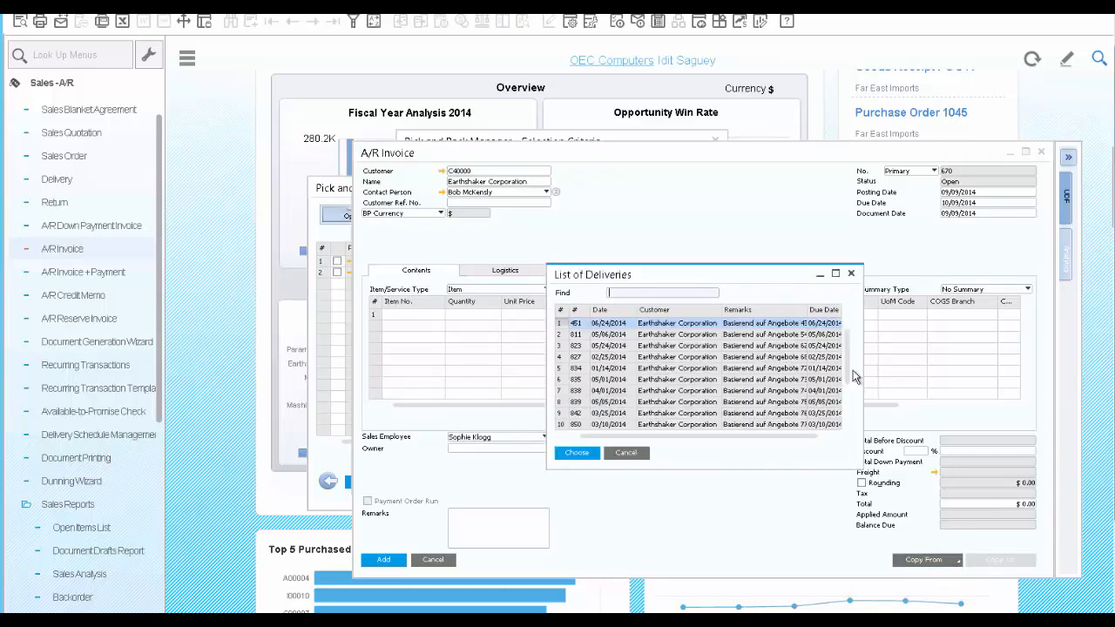
click(849, 402)
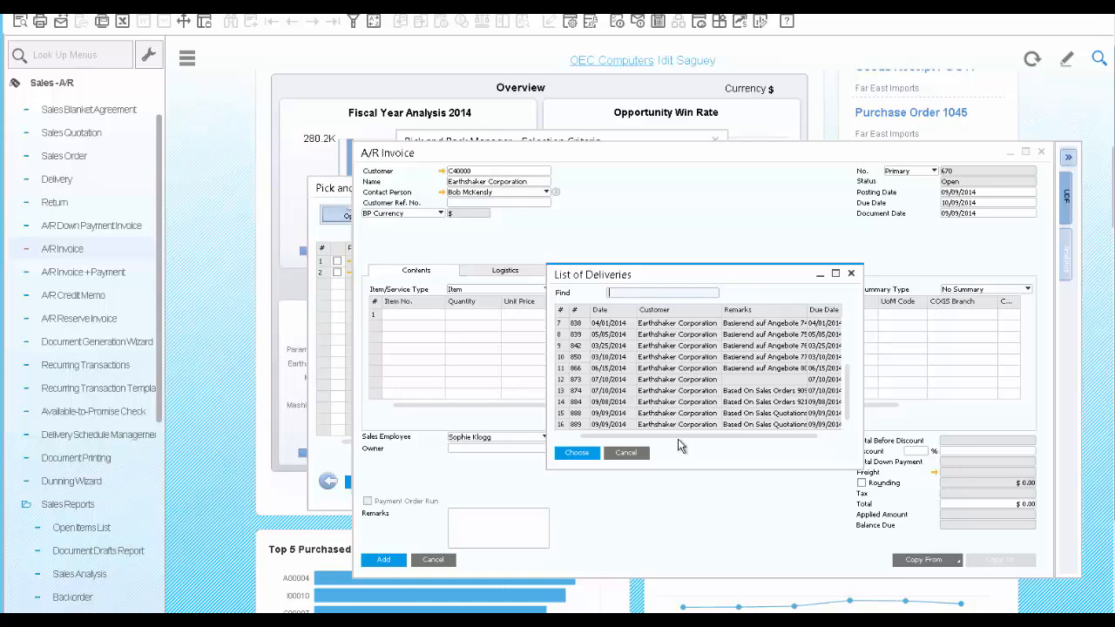
click(580, 414)
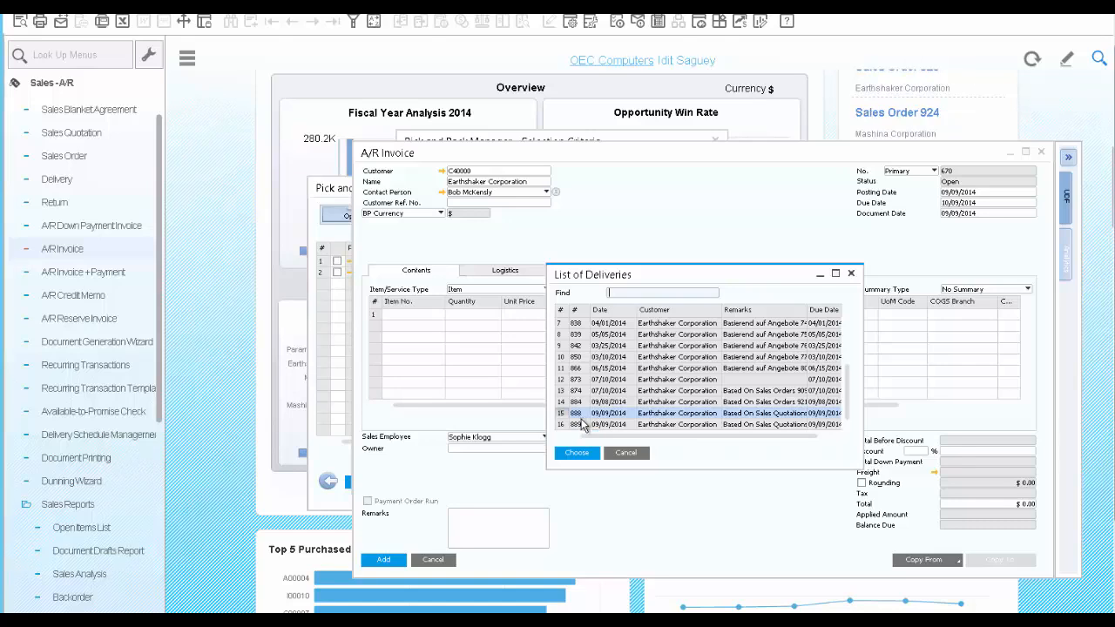
ctrl+click(582, 425)
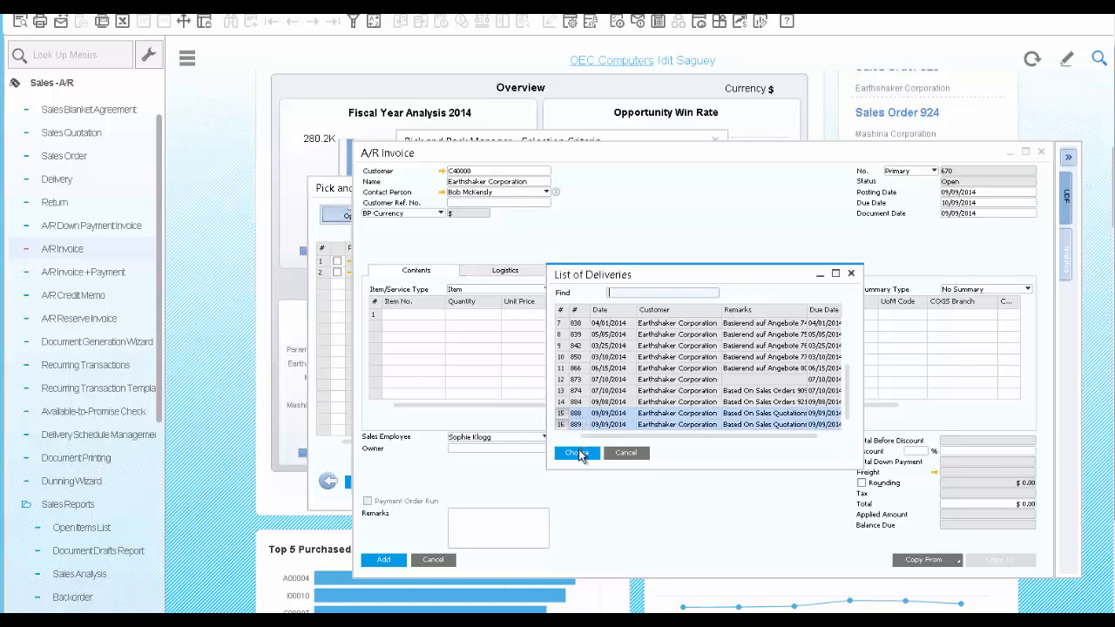
click(578, 453)
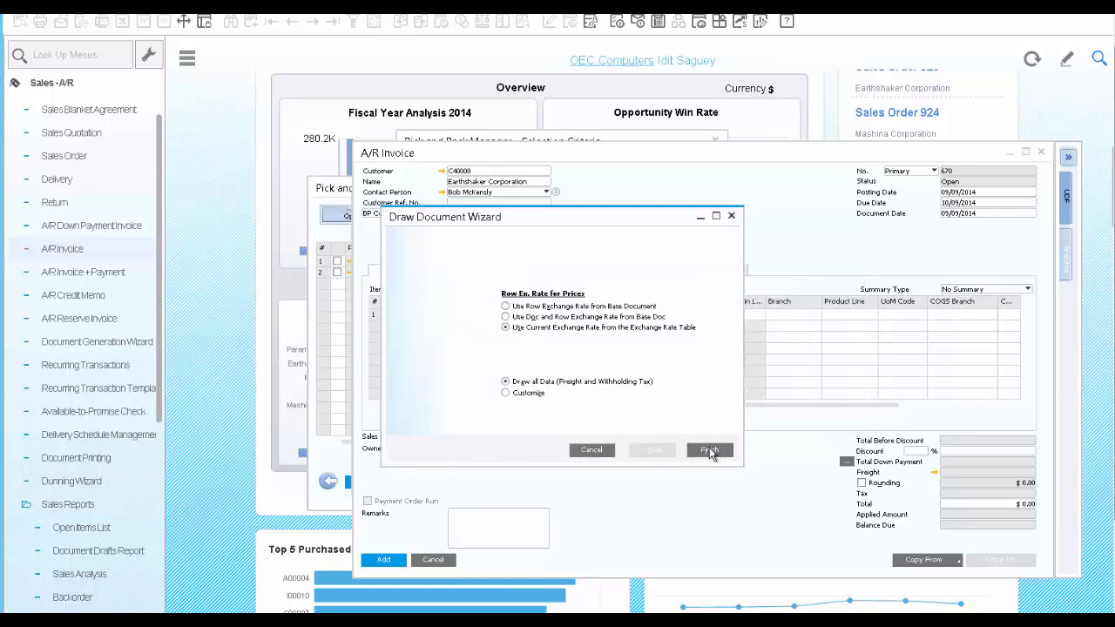
click(709, 451)
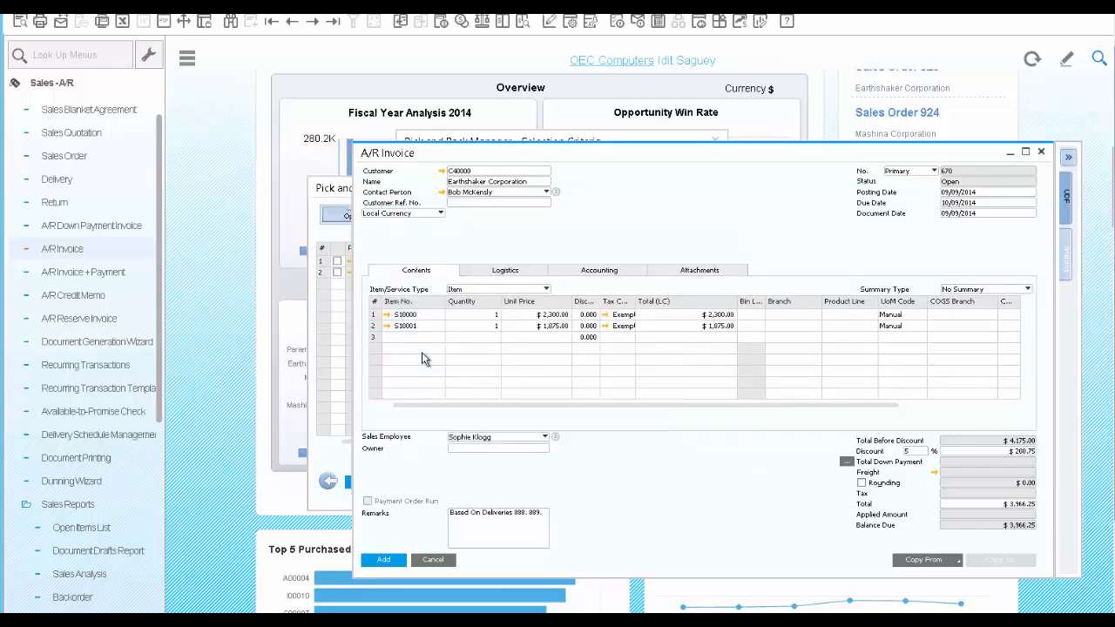
click(387, 560)
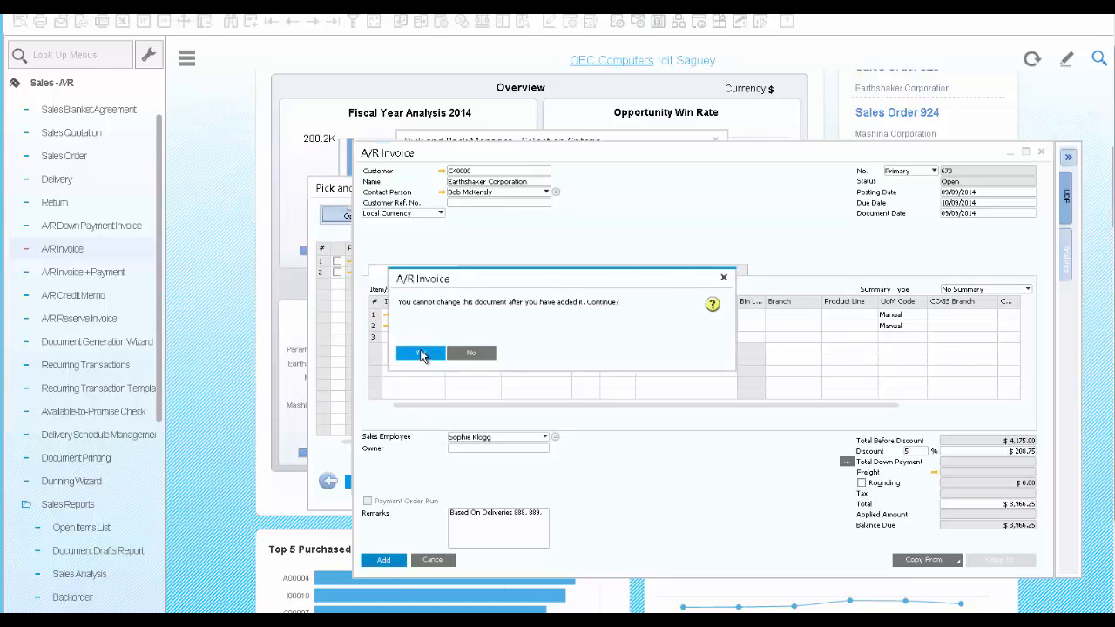
click(421, 353)
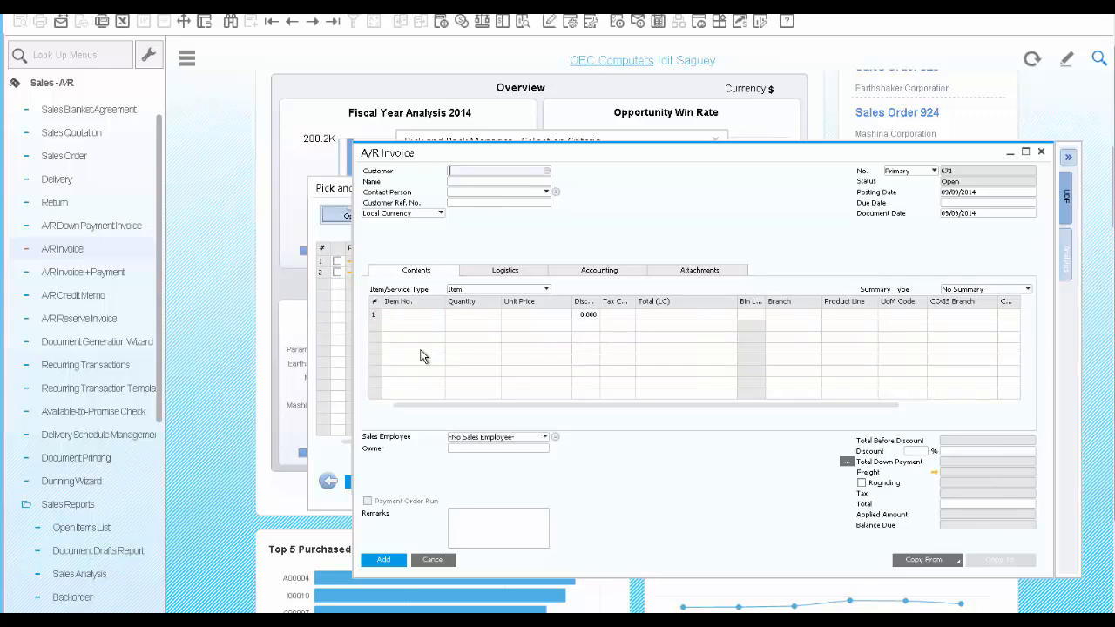
Reopen the last added A/R invoice and open its Relationship Map
click(334, 27)
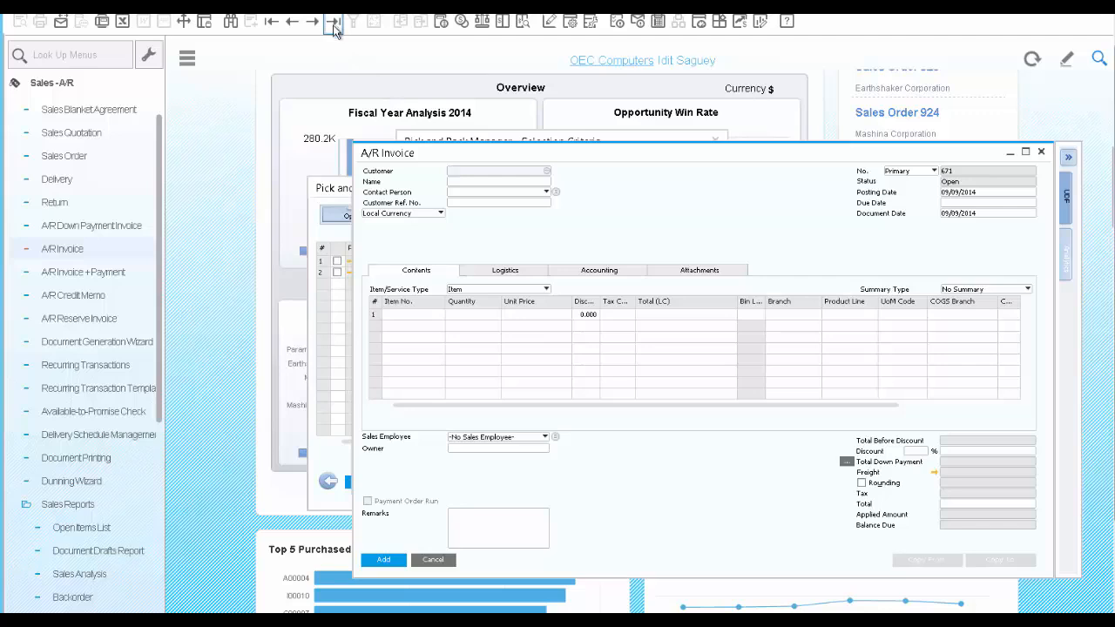
right_click(642, 214)
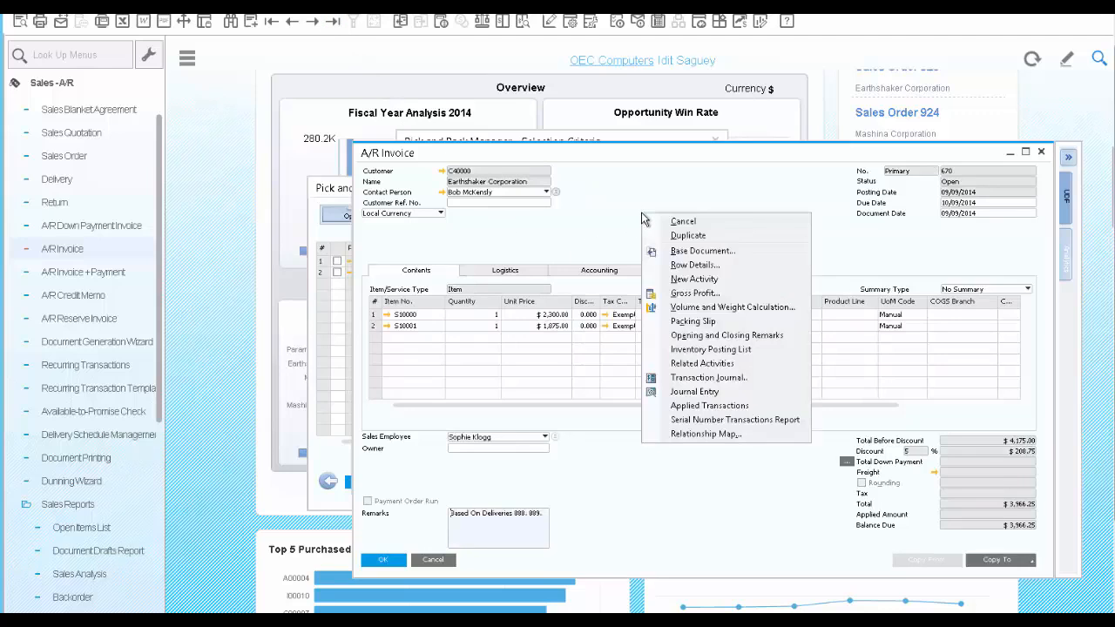
click(702, 434)
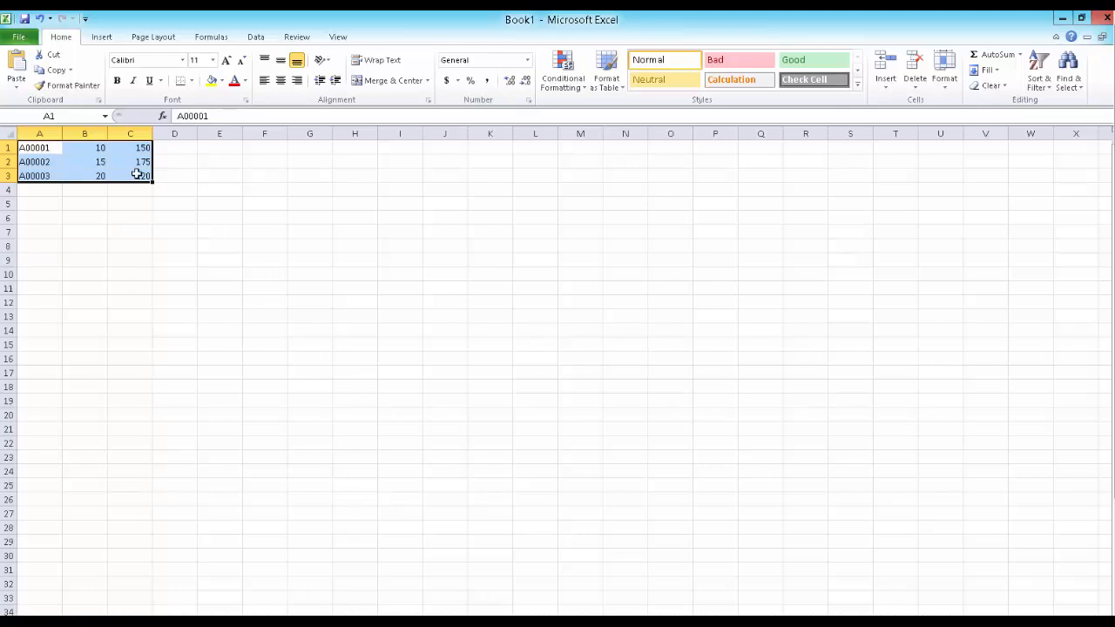
Copy the A00001, A00002 and A00003 rows with quantities and prices from the Excel sheet into the Parameter Technology sales order in SAP Business One
key(ctrl+c)
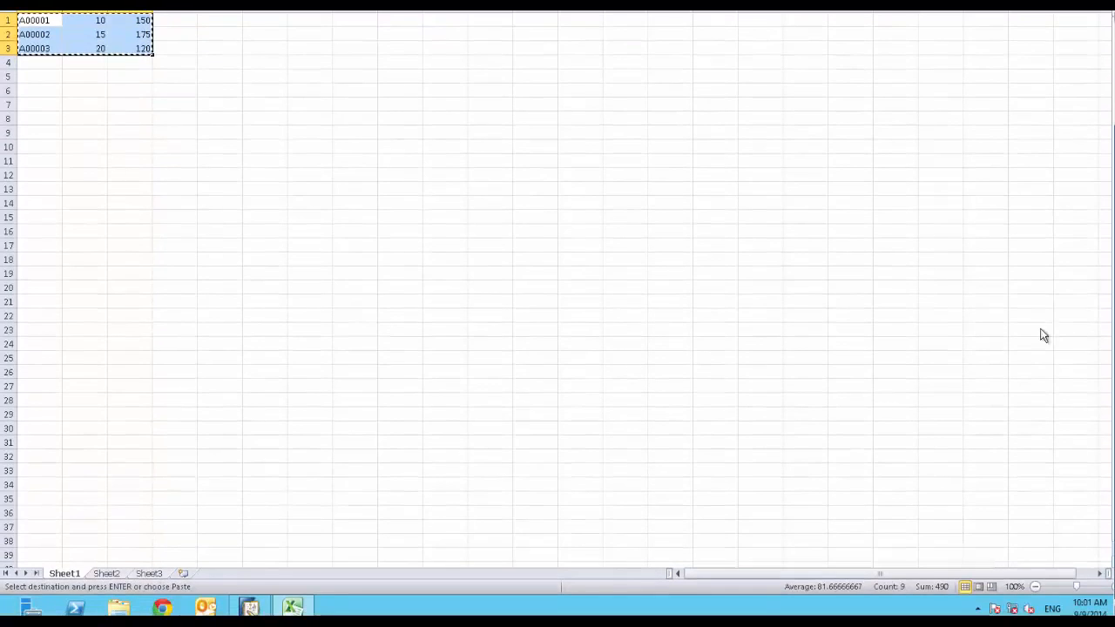
click(250, 607)
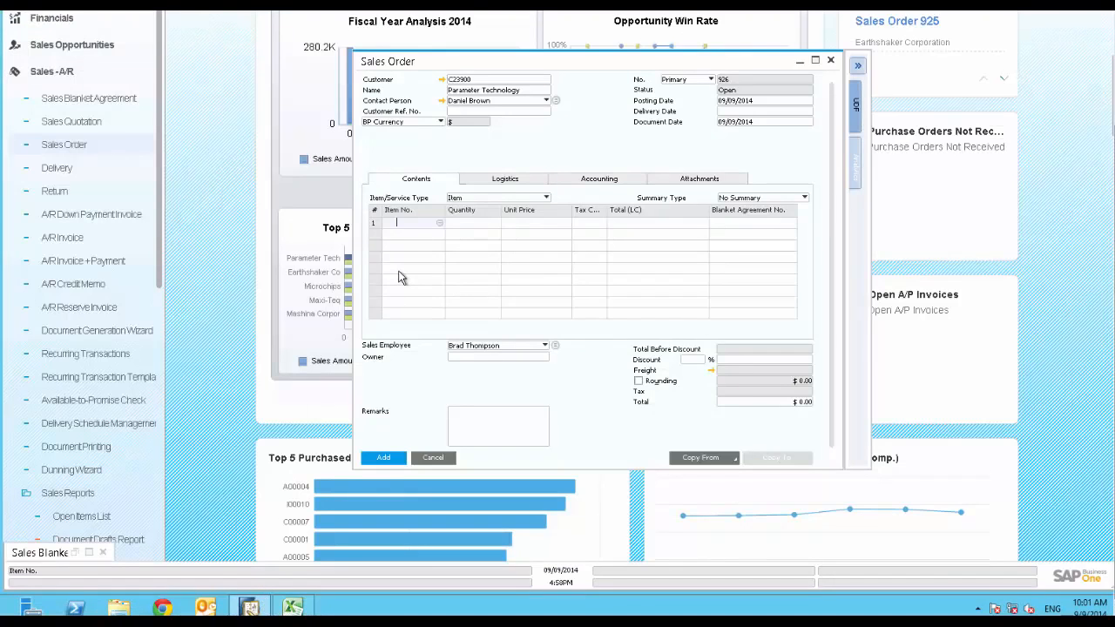
key(ctrl+v)
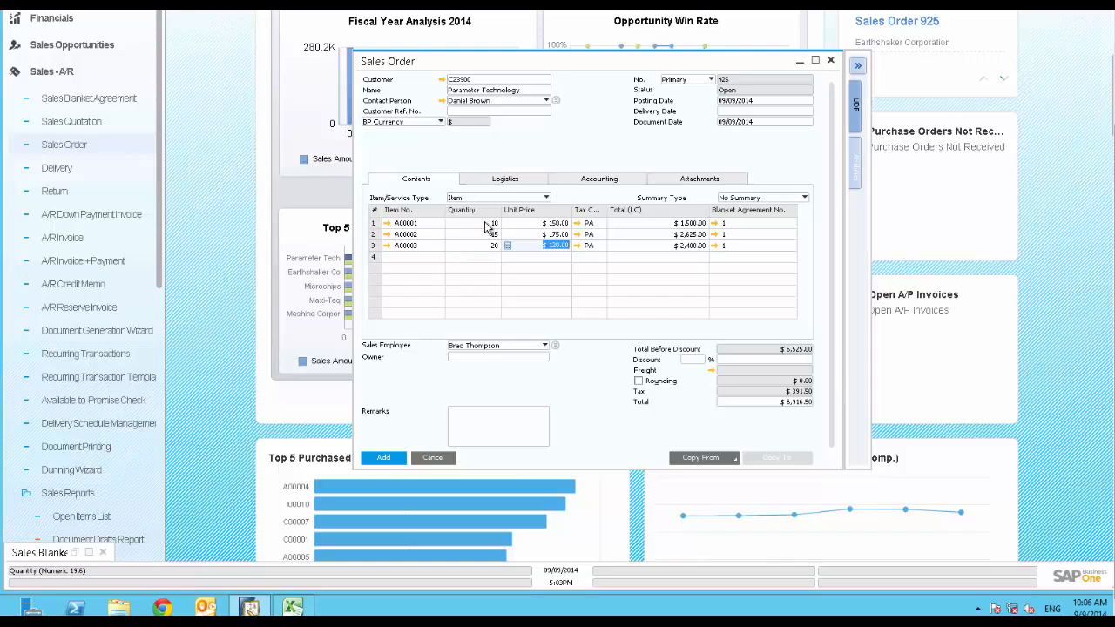
Open the blanket agreement linked to the order's first line and review its item details, the A00001 row schedule and its documents
click(713, 223)
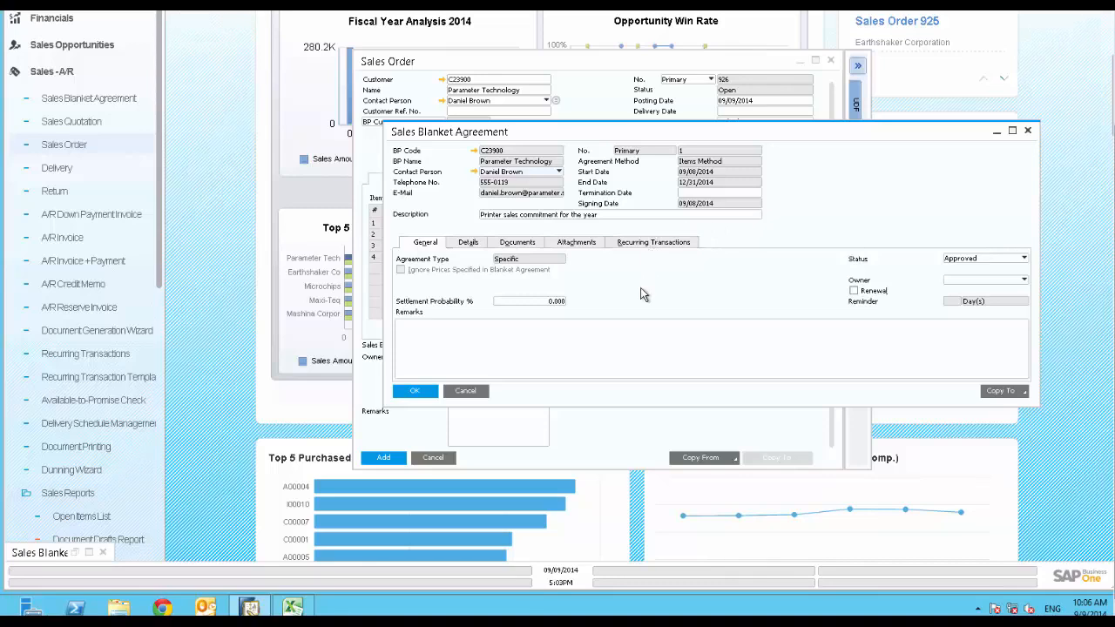
click(468, 243)
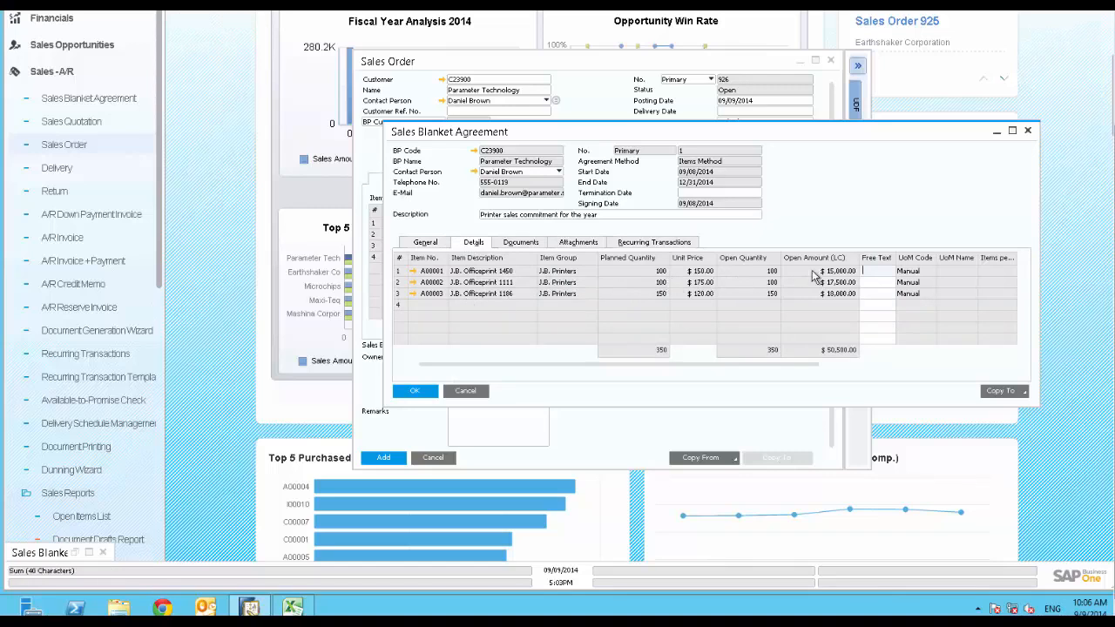
double_click(400, 273)
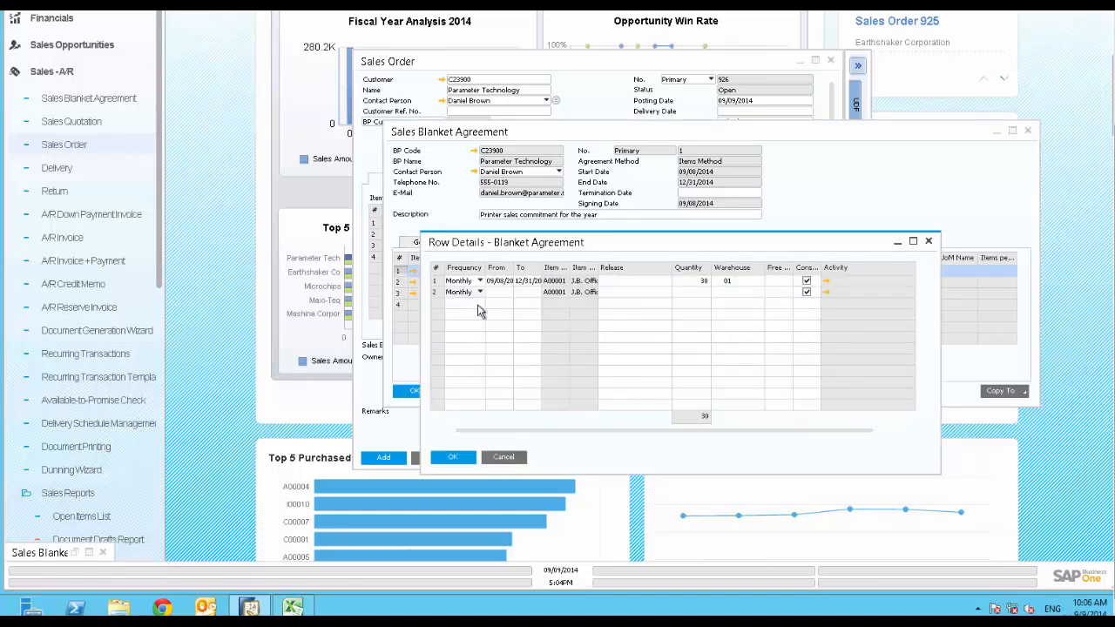
click(453, 457)
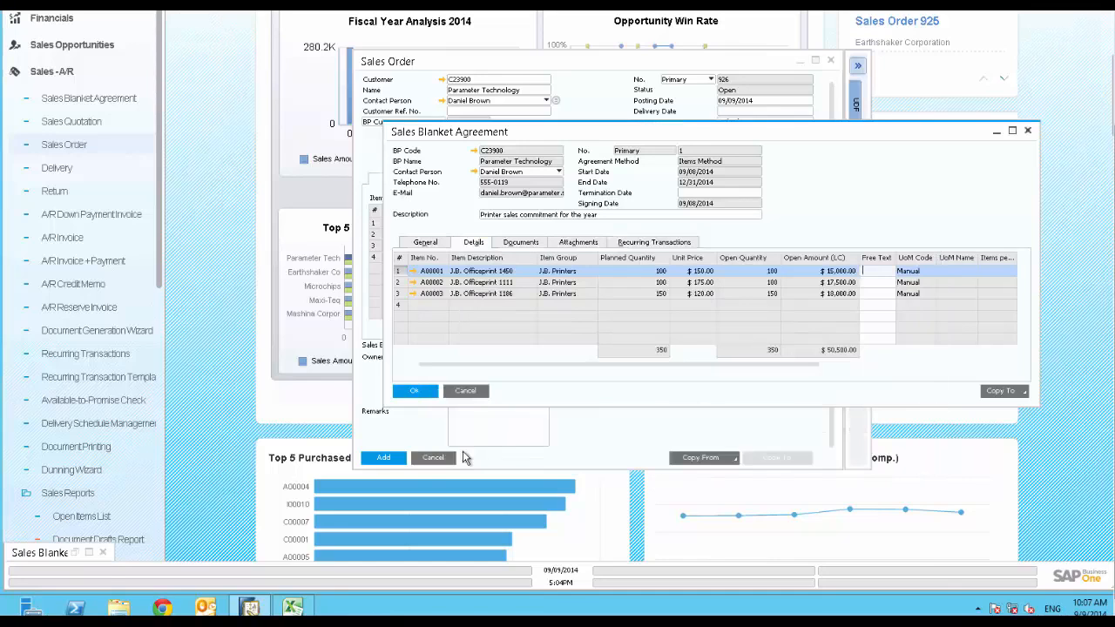
click(516, 244)
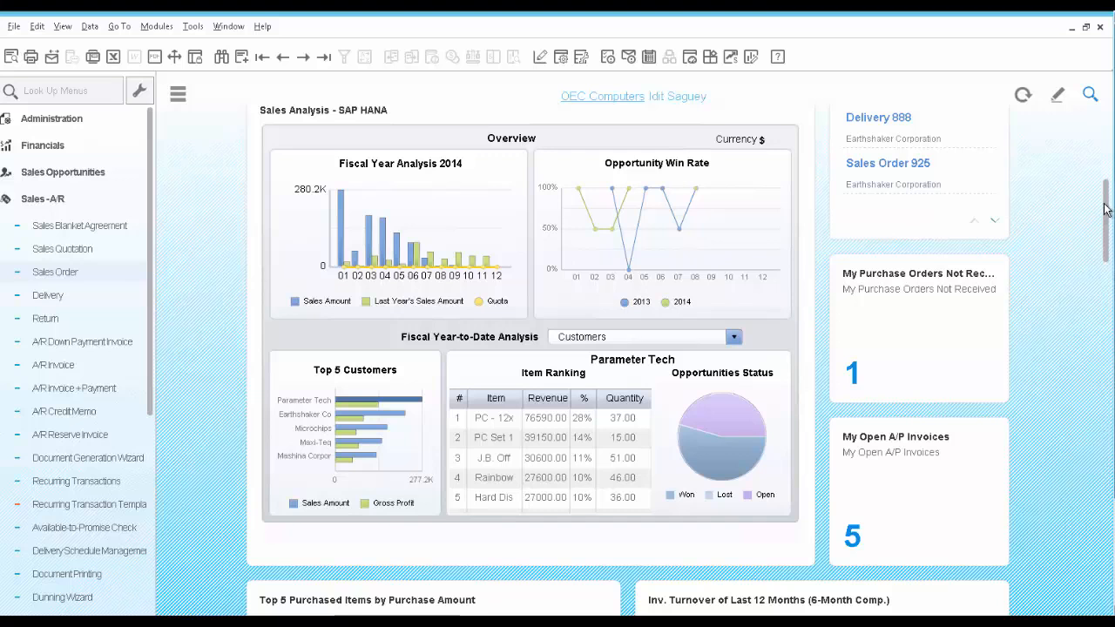
Look through the home dashboard and examine the fiscal year and Top 5 Customers charts in the Sales Analysis widget
drag(1105, 209, 1112, 446)
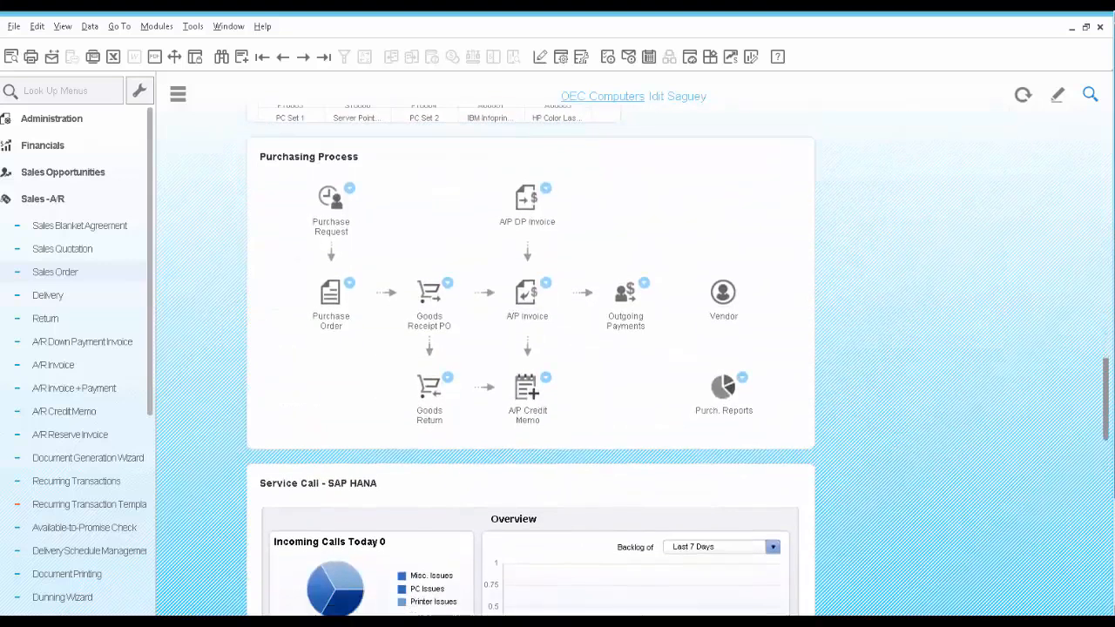
drag(1108, 399, 1105, 201)
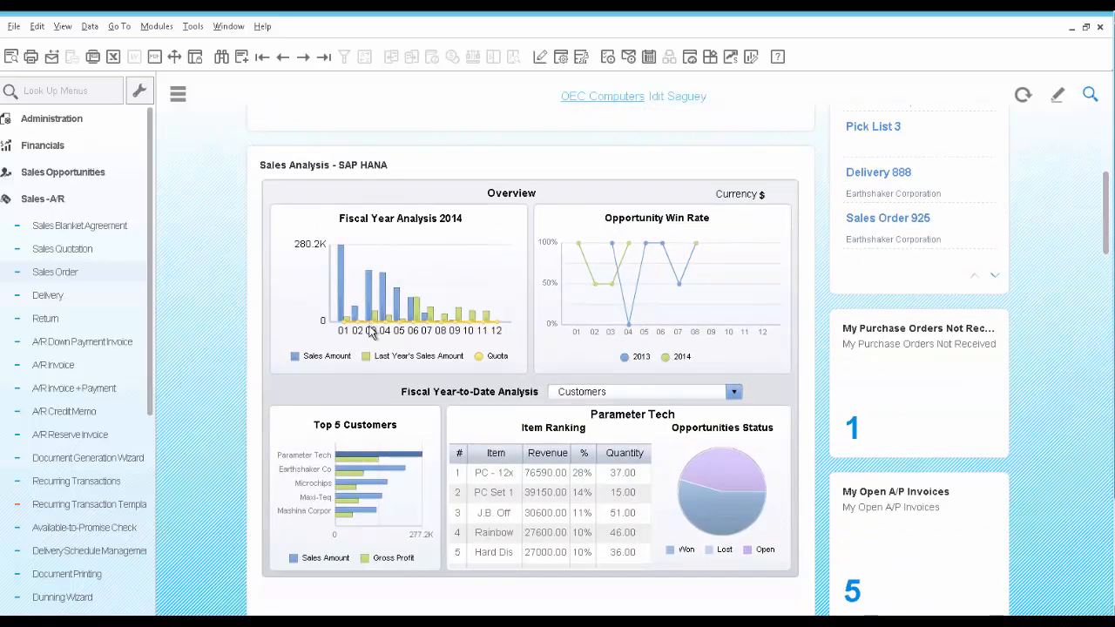
mouse_move(373, 328)
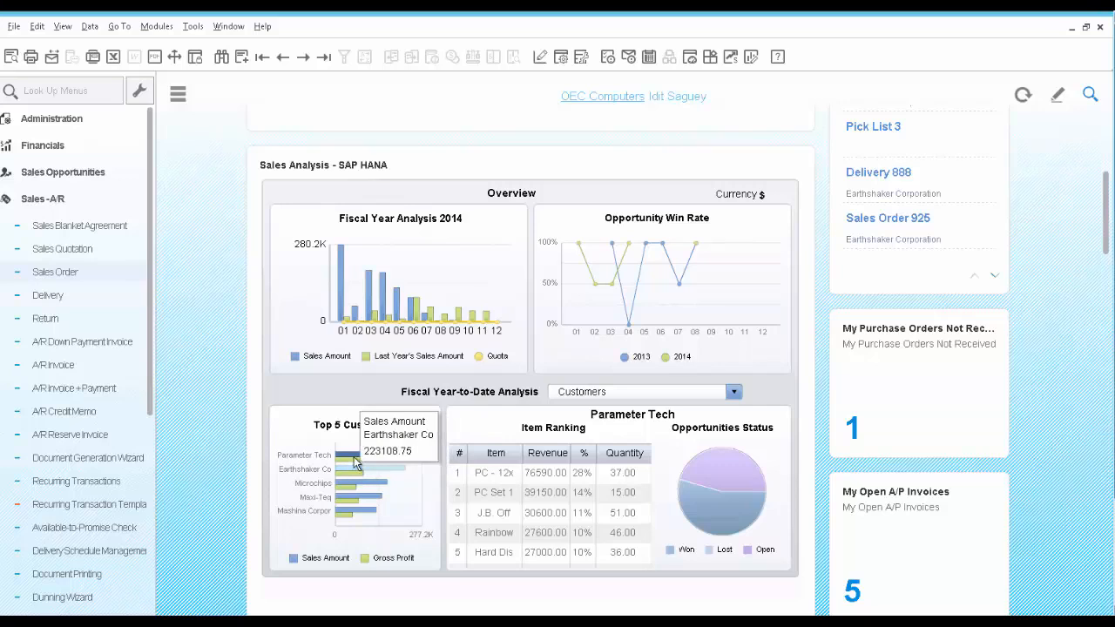
mouse_move(355, 463)
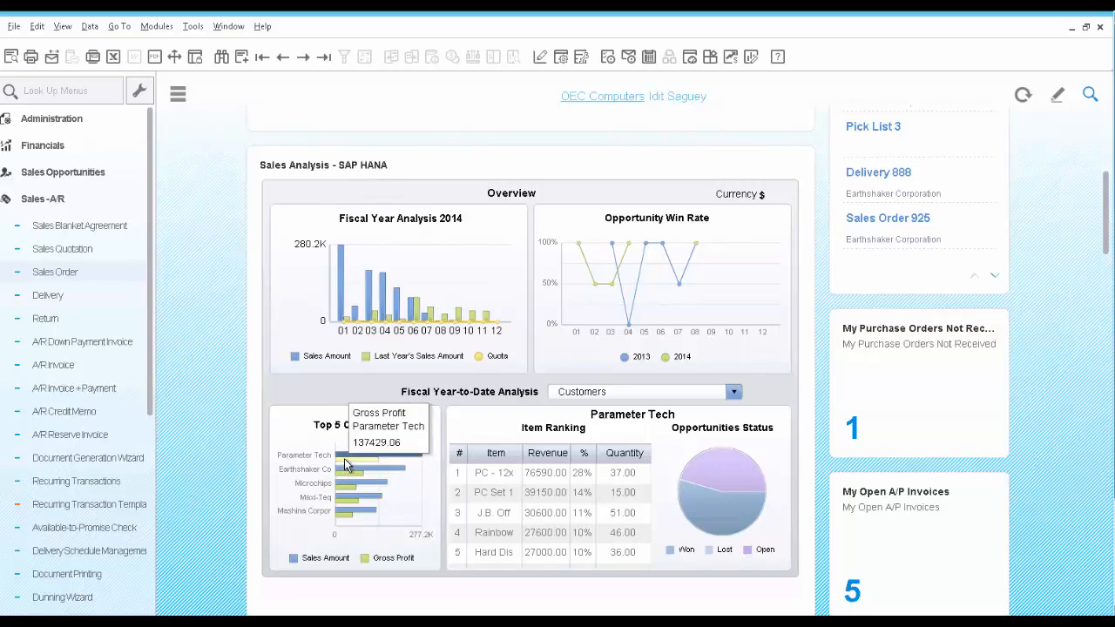
Switch the Fiscal Year-to-Date Analysis to Sales Employees and inspect the leading employee's gross profit and customer ranking
click(619, 393)
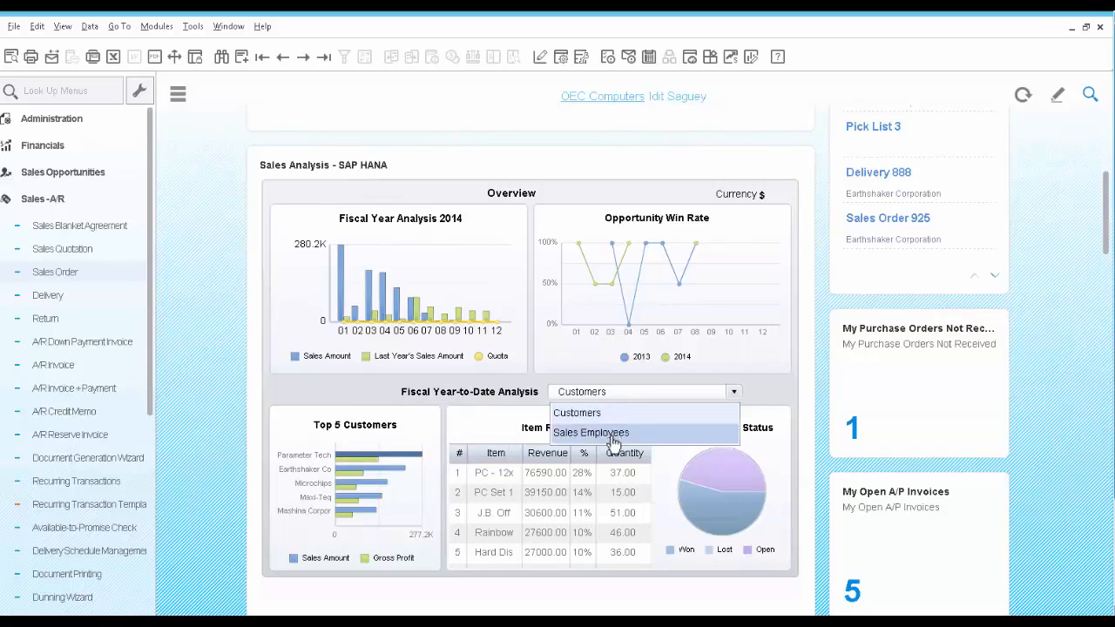
click(614, 431)
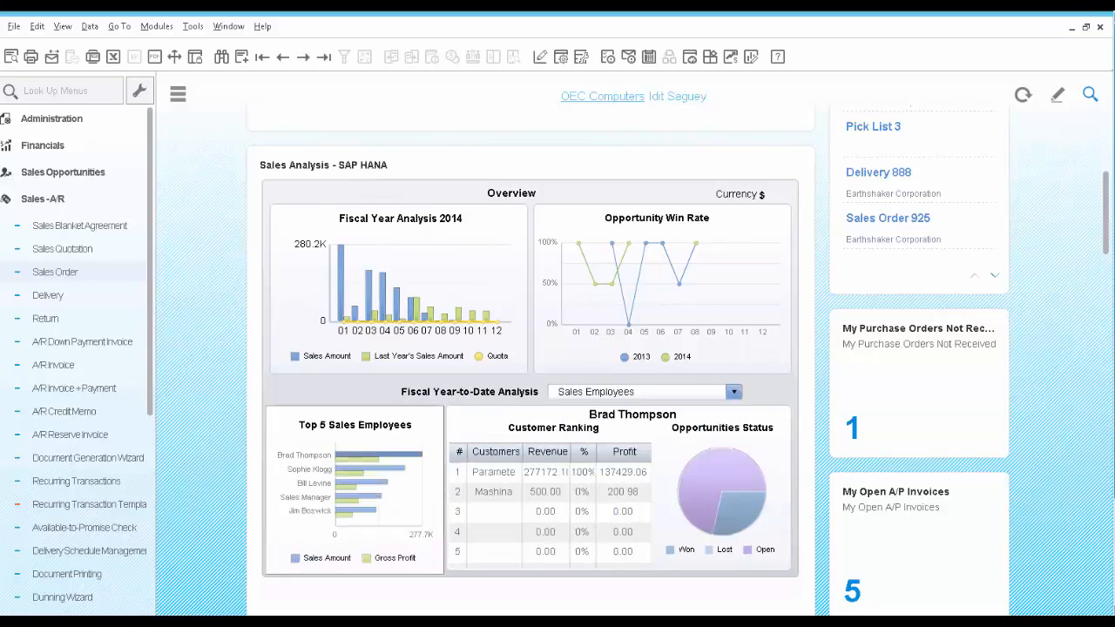
mouse_move(348, 466)
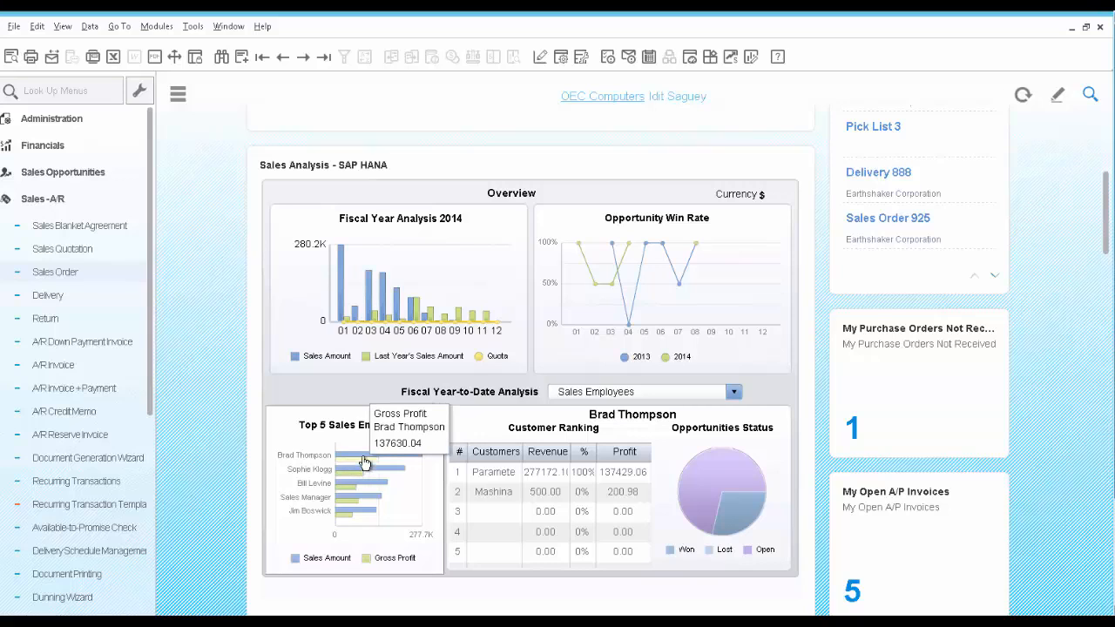
click(489, 480)
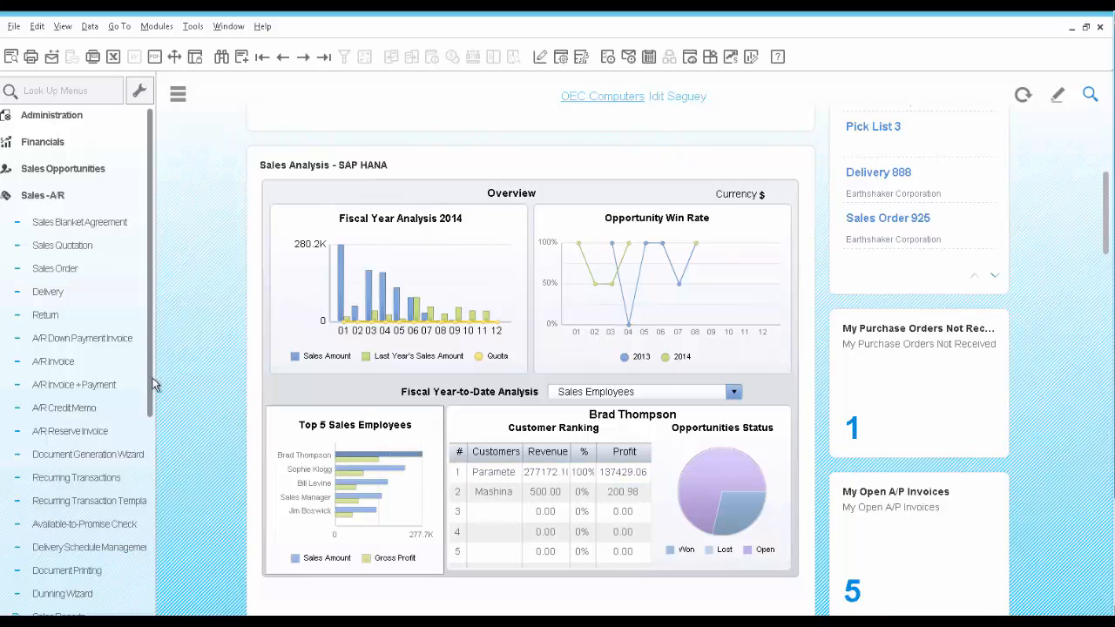
Run the SP Commission by Invoices sales report with the preset employee and posting date criteria, and enlarge its window to fit the commissions column
scroll(152, 384, down, 3)
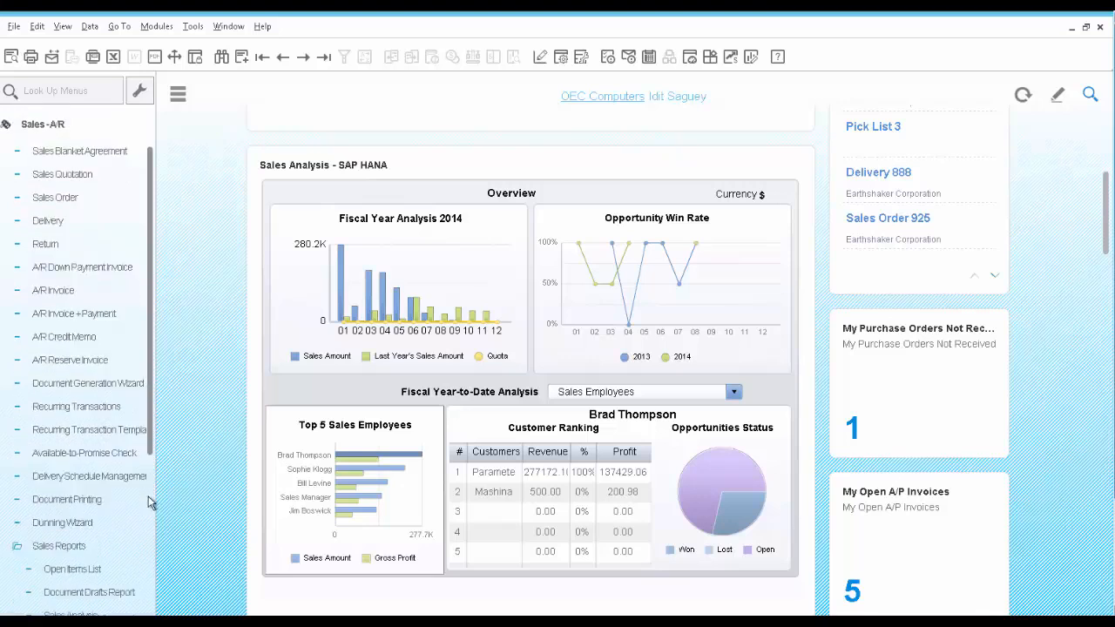
scroll(148, 503, down, 5)
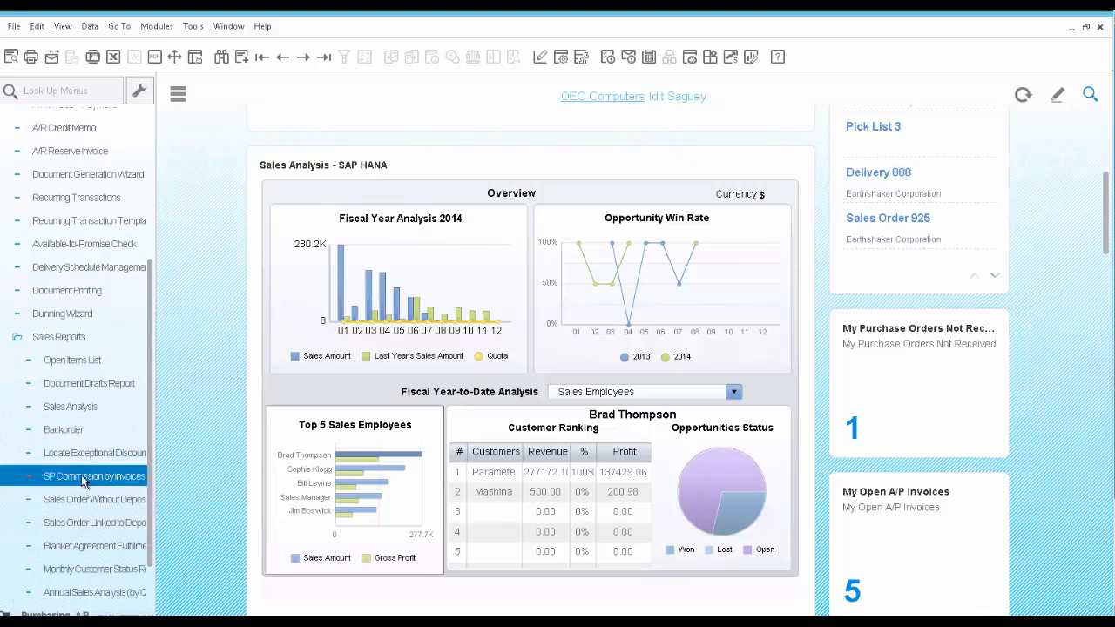
click(84, 482)
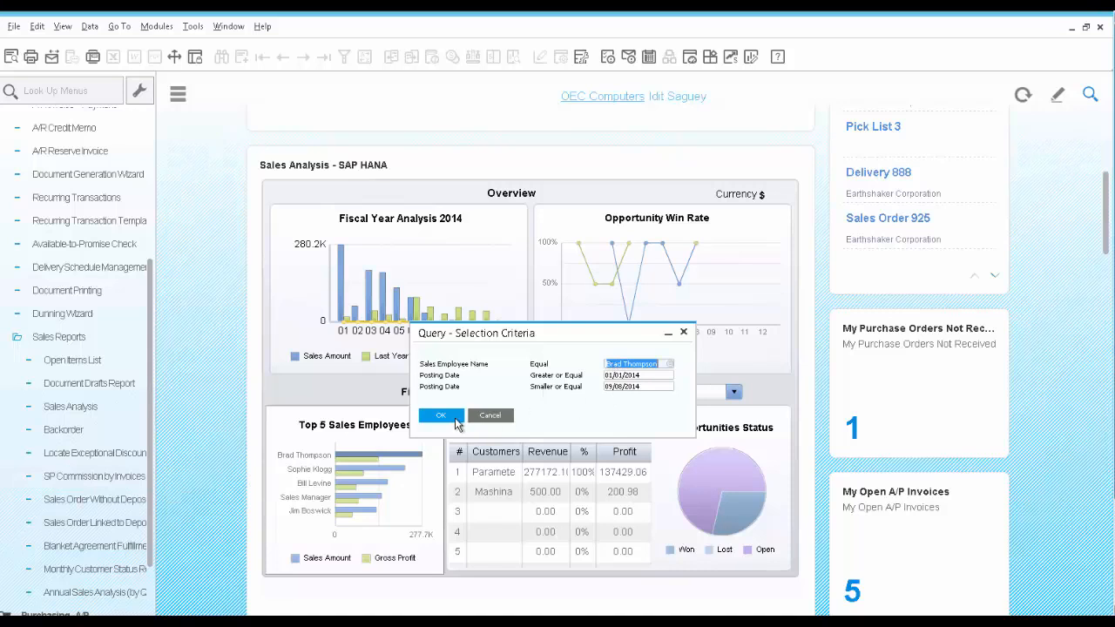
click(453, 420)
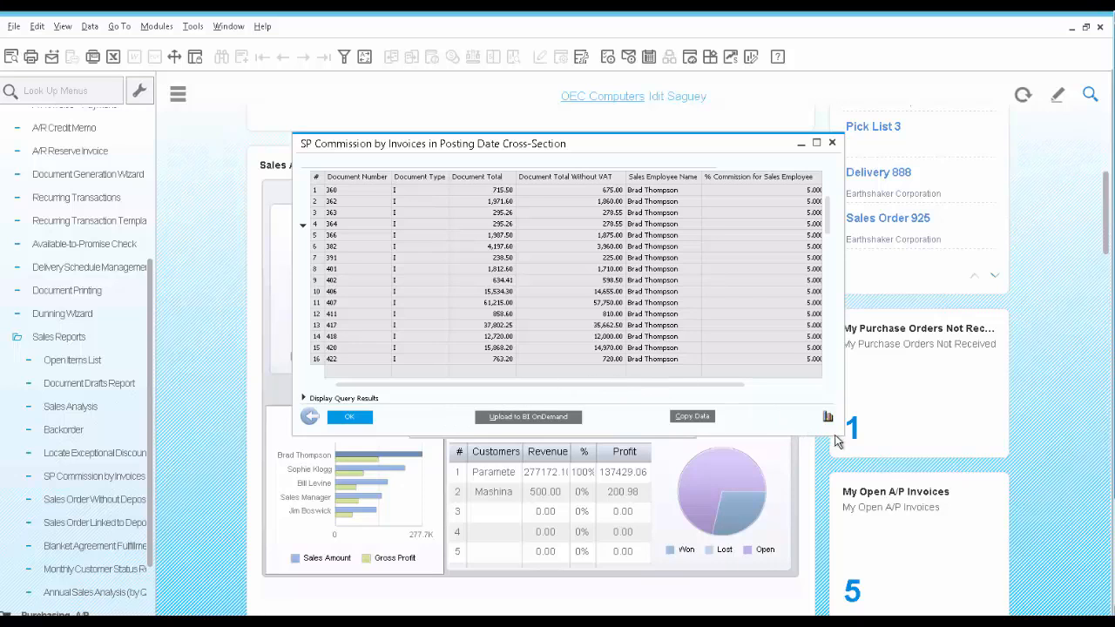
drag(842, 435, 993, 508)
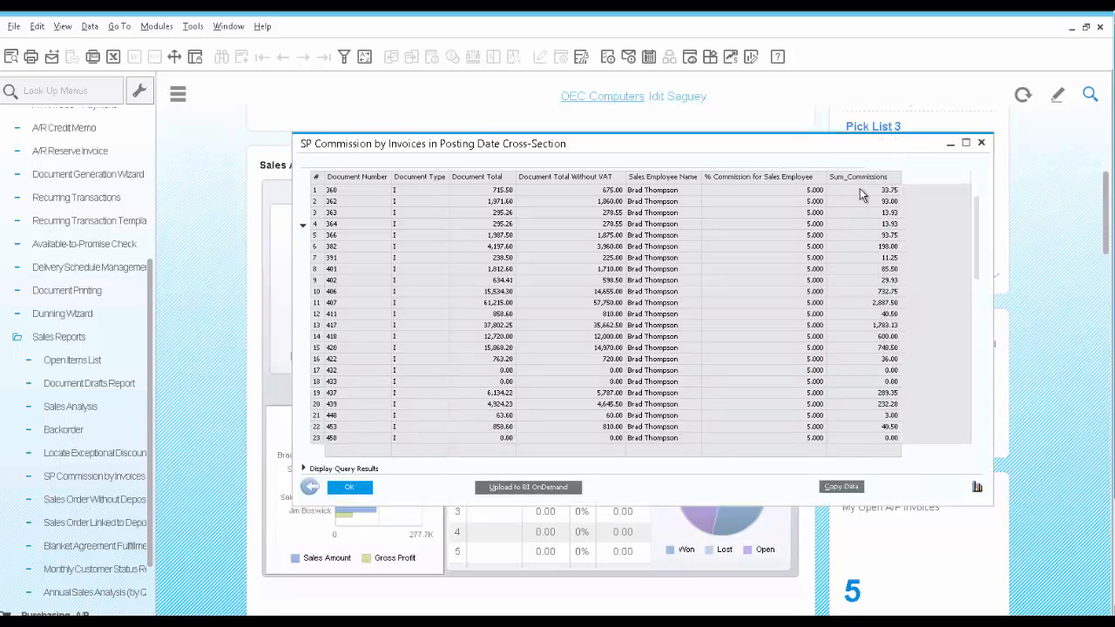